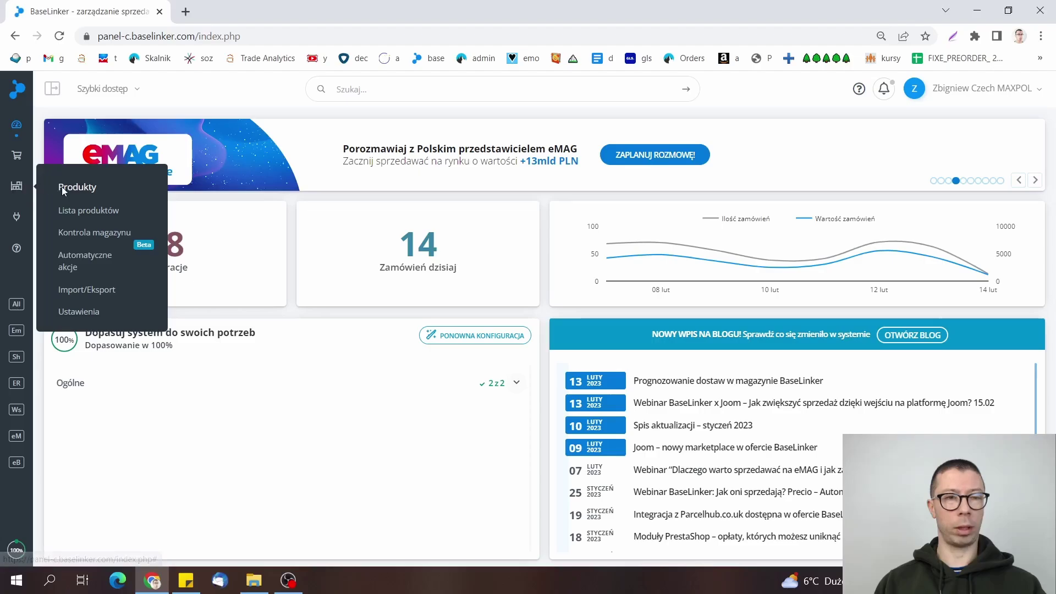
Open the product list and start adding a new product.
click(92, 216)
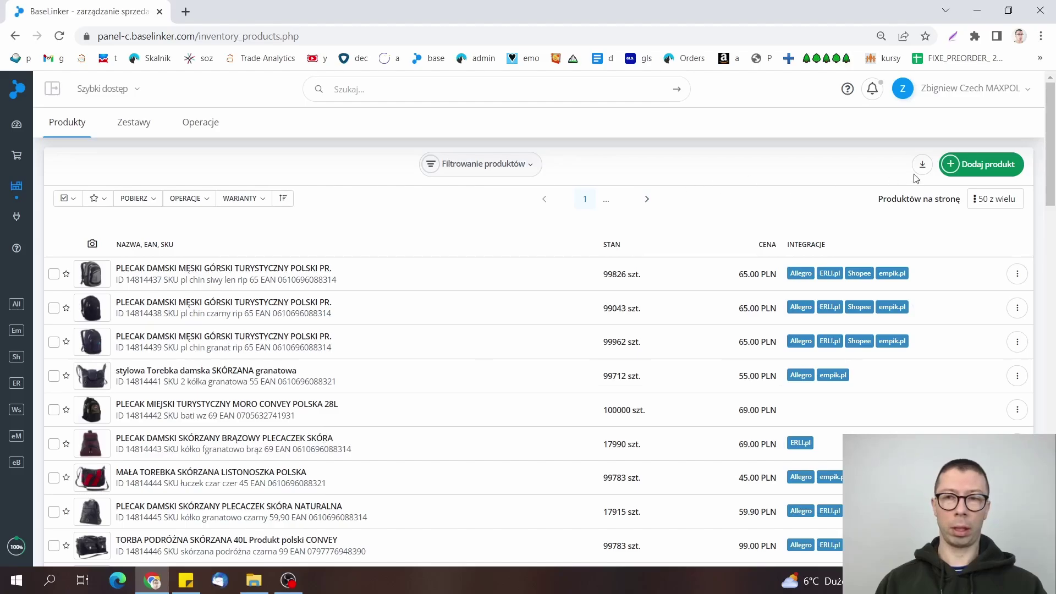
click(976, 174)
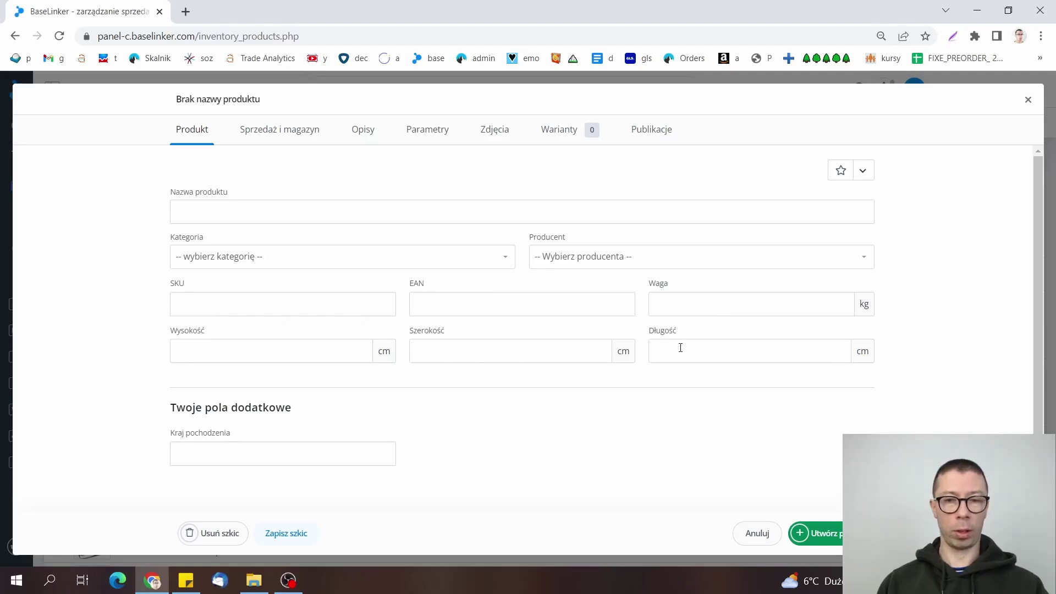
scroll(677, 348, down, 1)
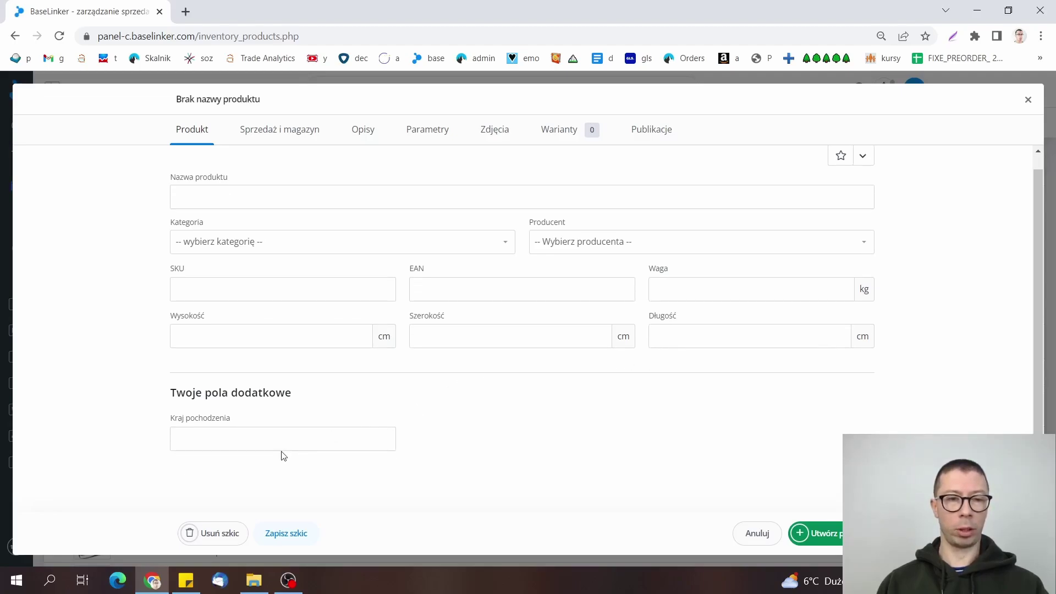
scroll(282, 445, up, 1)
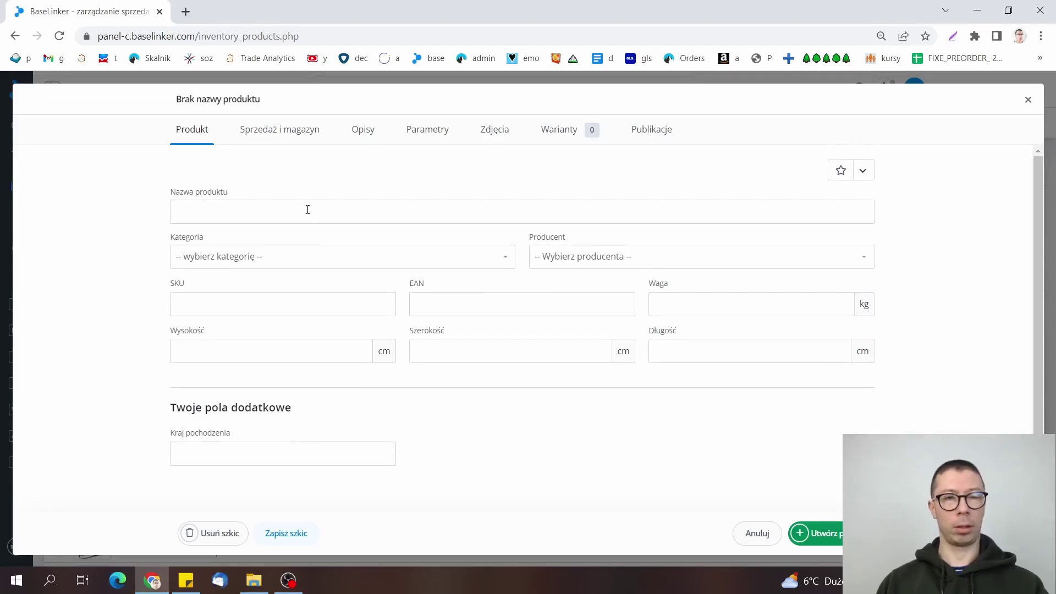
Examine the new product's sections for sales and stock, descriptions, parameters, photos, variants and publications.
click(271, 135)
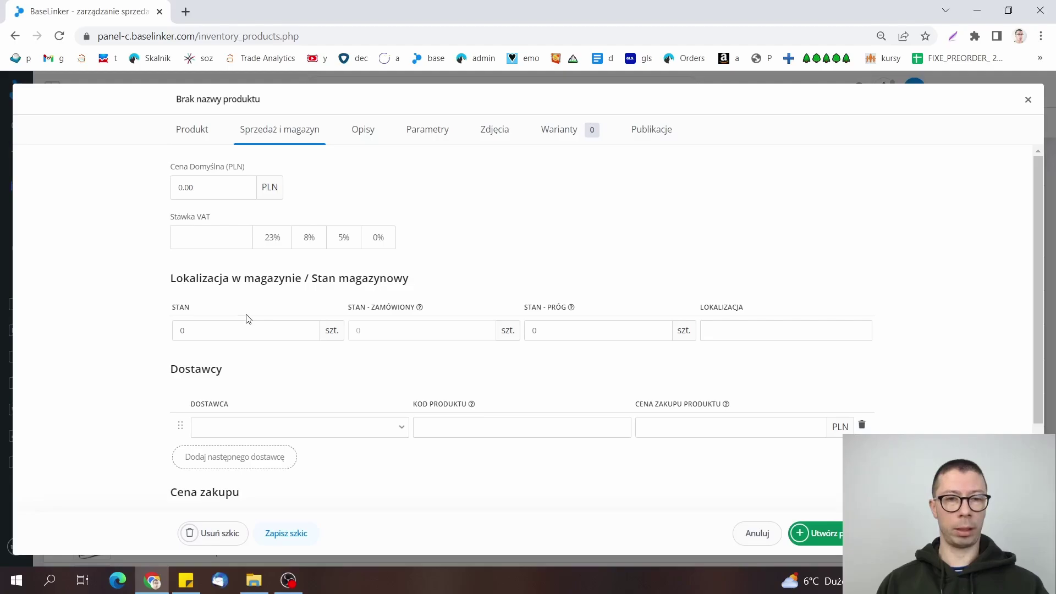
scroll(239, 337, down, 1)
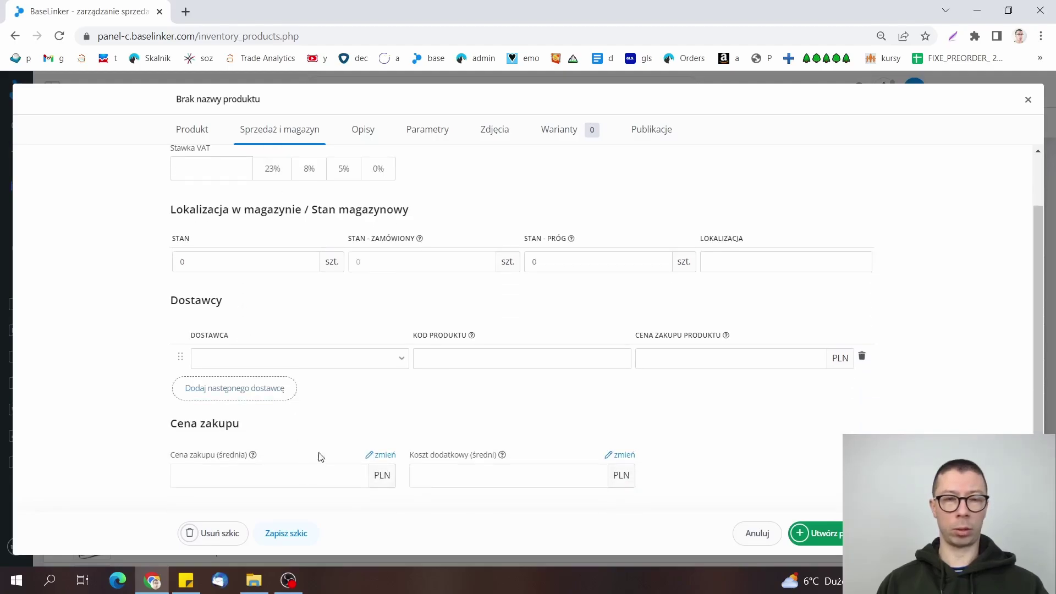
scroll(330, 435, up, 1)
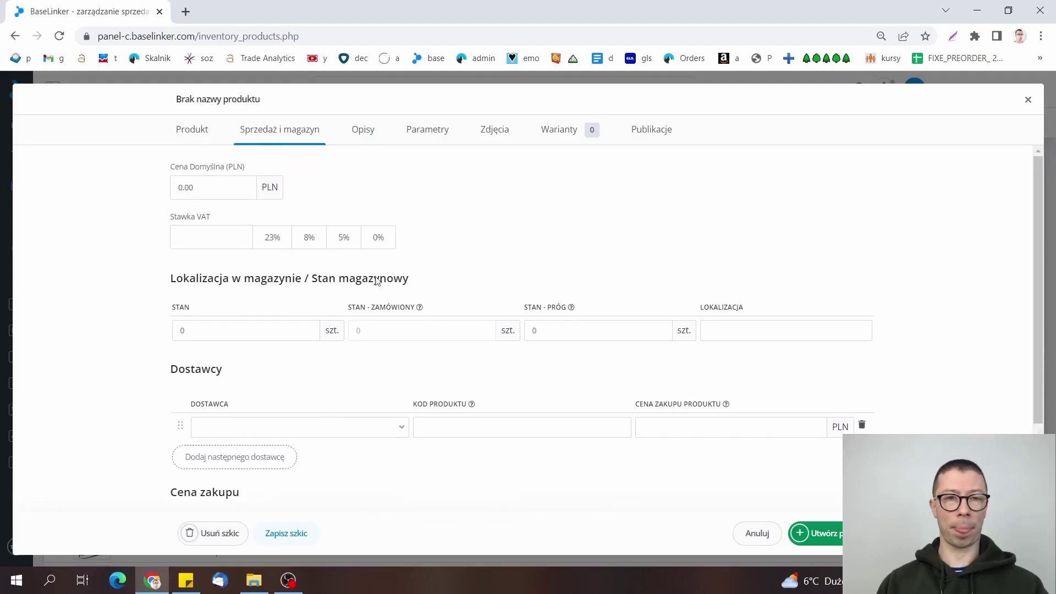
click(368, 134)
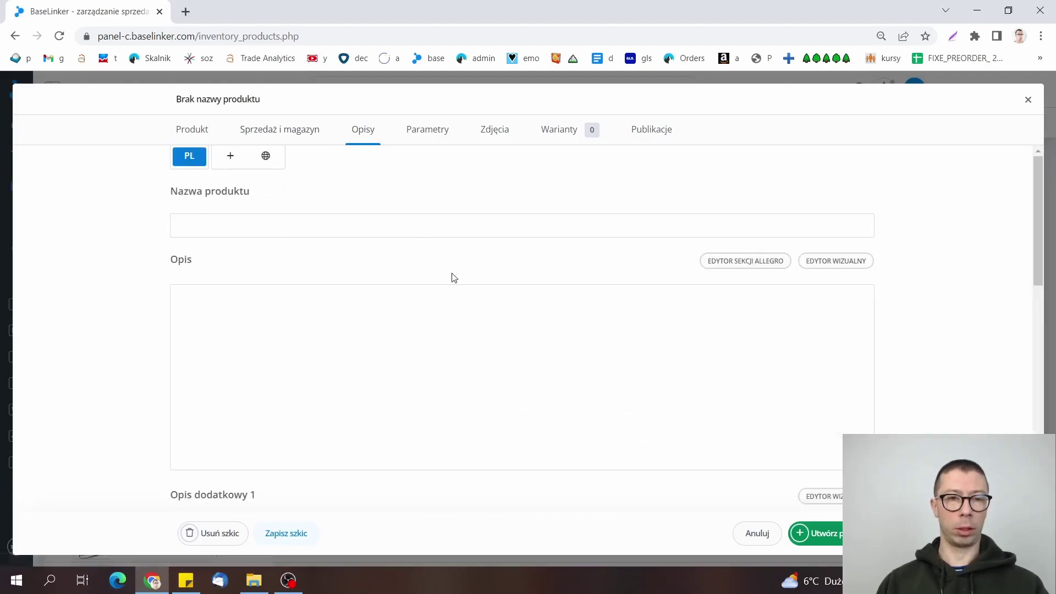
scroll(385, 313, down, 2)
scroll(445, 301, up, 1)
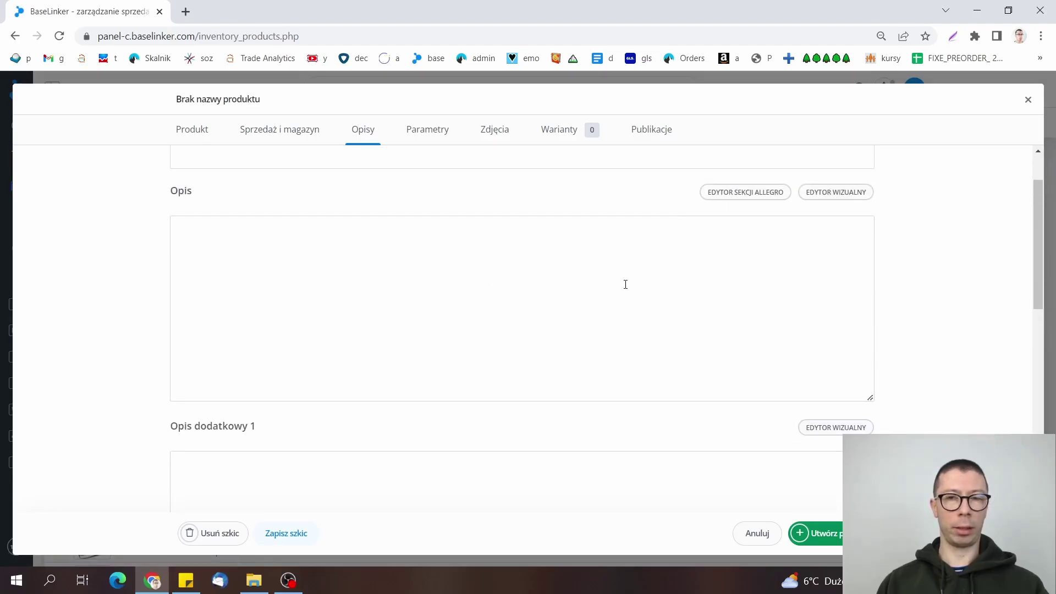
scroll(605, 286, down, 3)
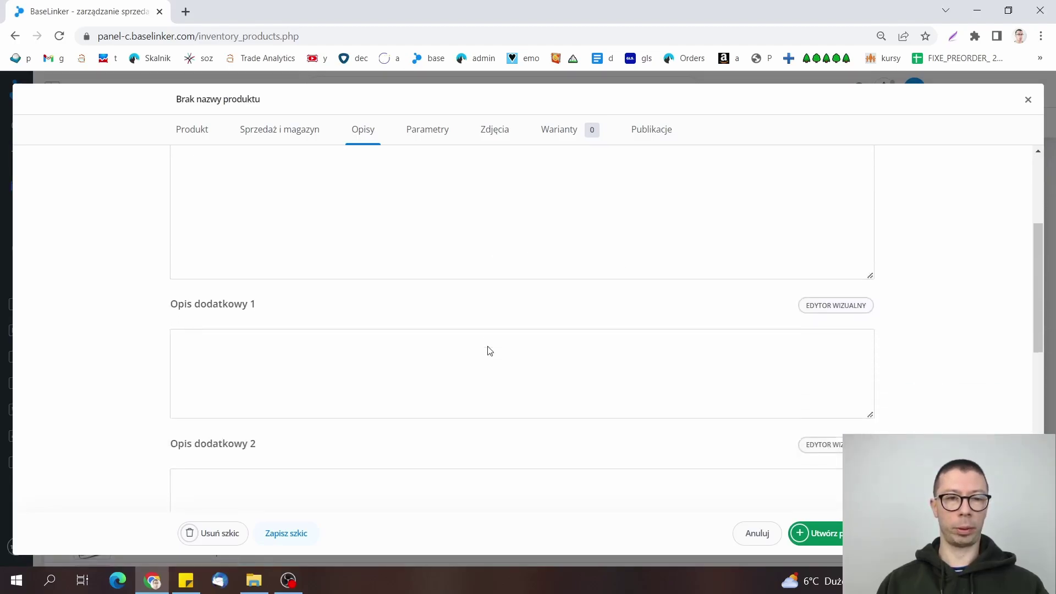
scroll(475, 351, up, 5)
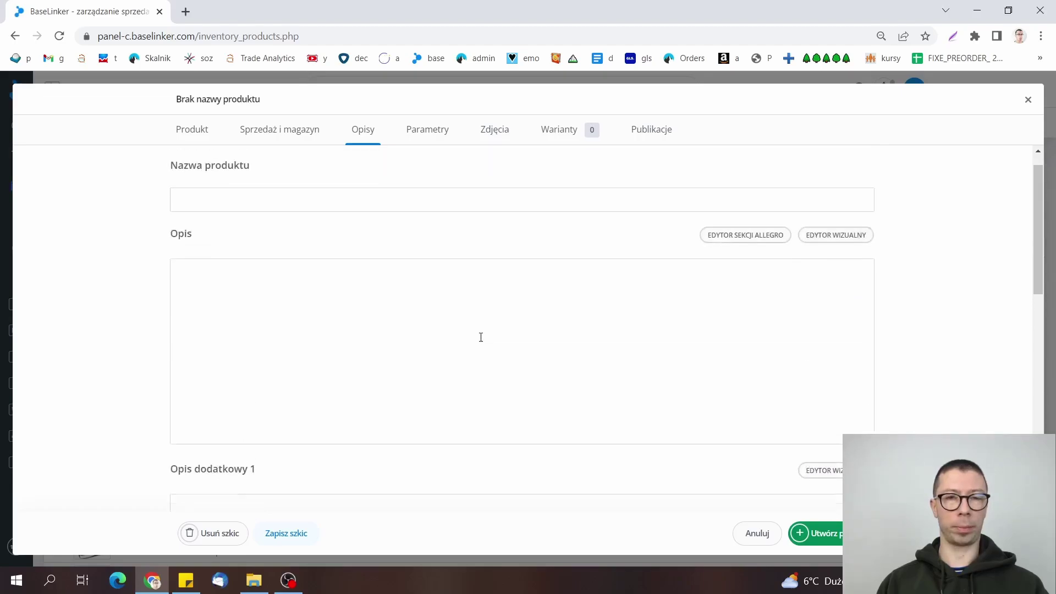
click(435, 133)
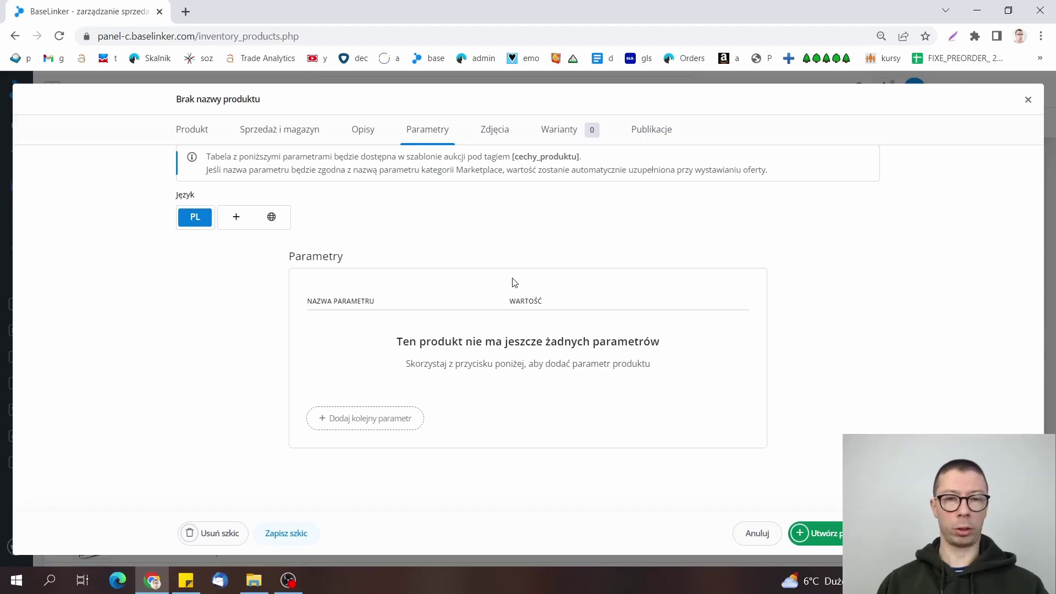
click(494, 134)
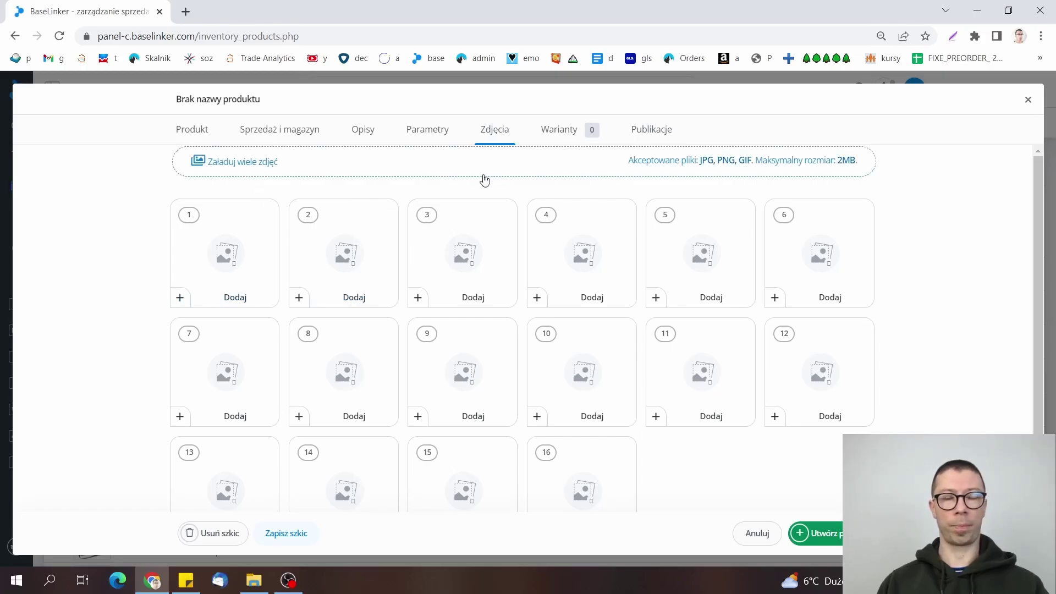
click(562, 138)
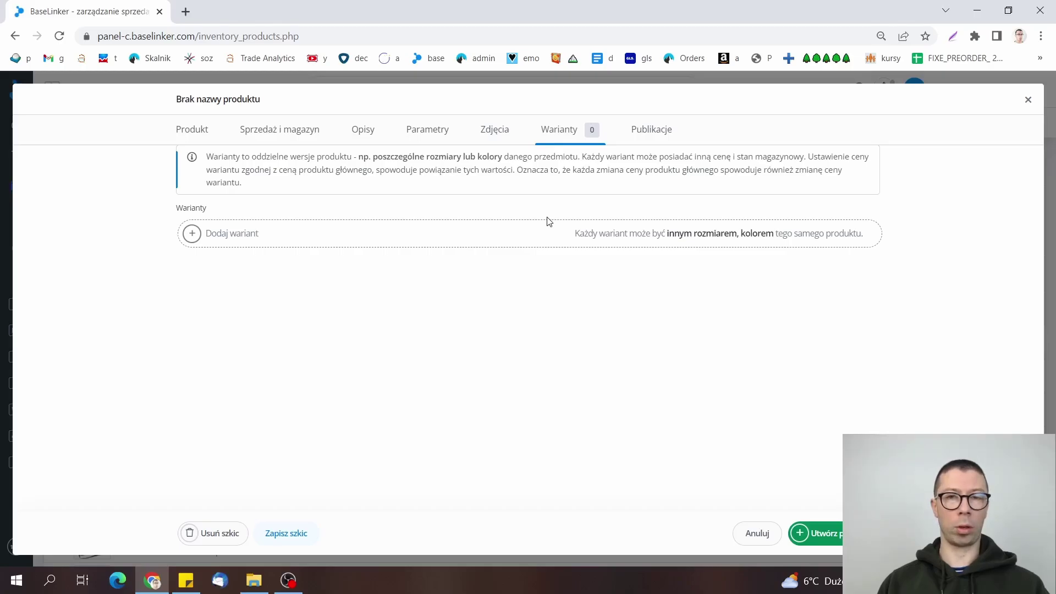
click(653, 137)
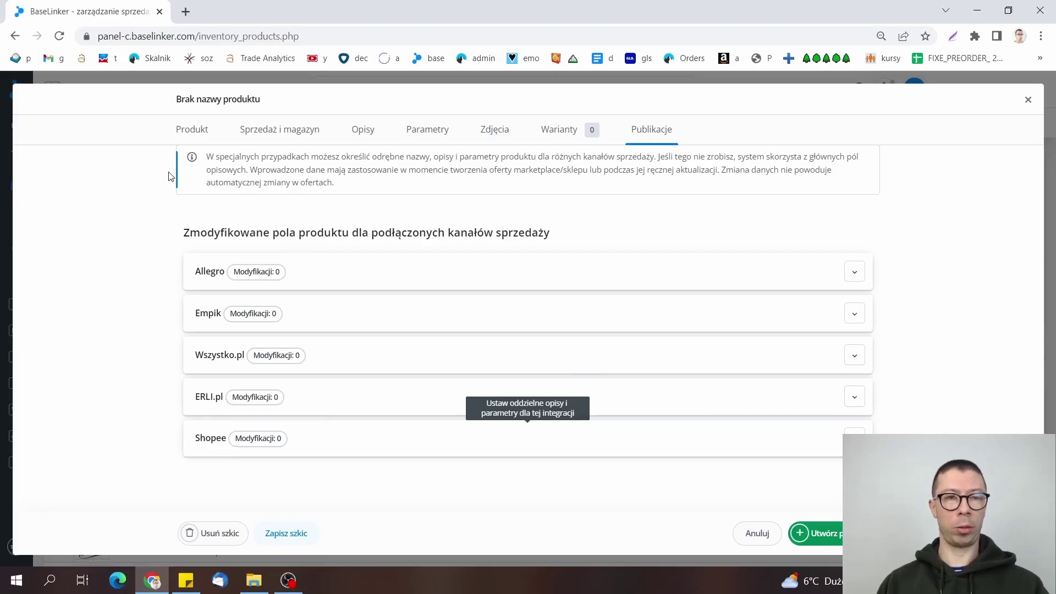
Return to the basic product data and name the product "Produkt nr 1".
click(201, 142)
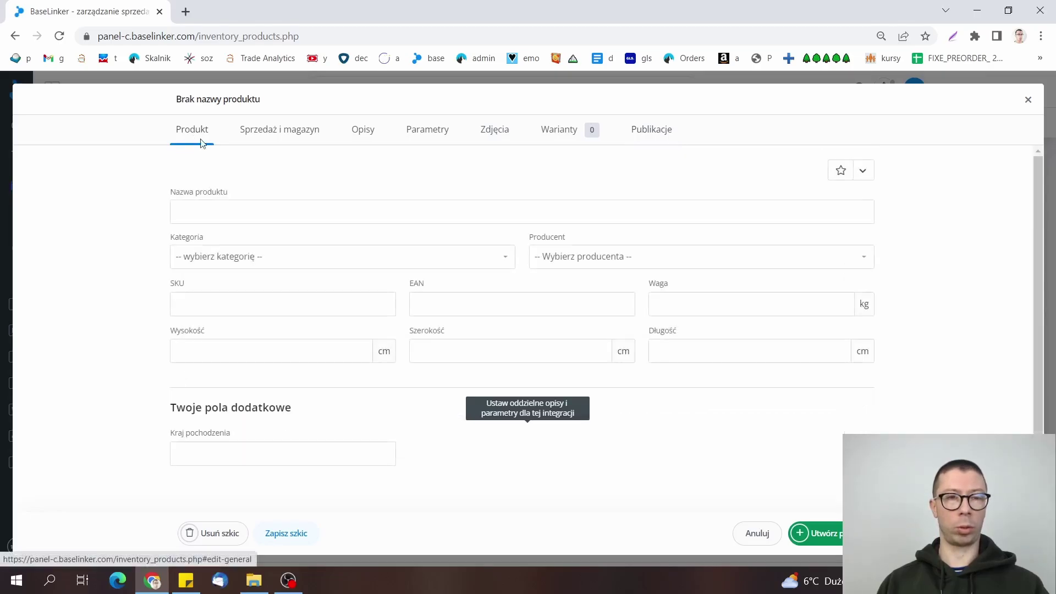
click(281, 209)
text(Produkt )
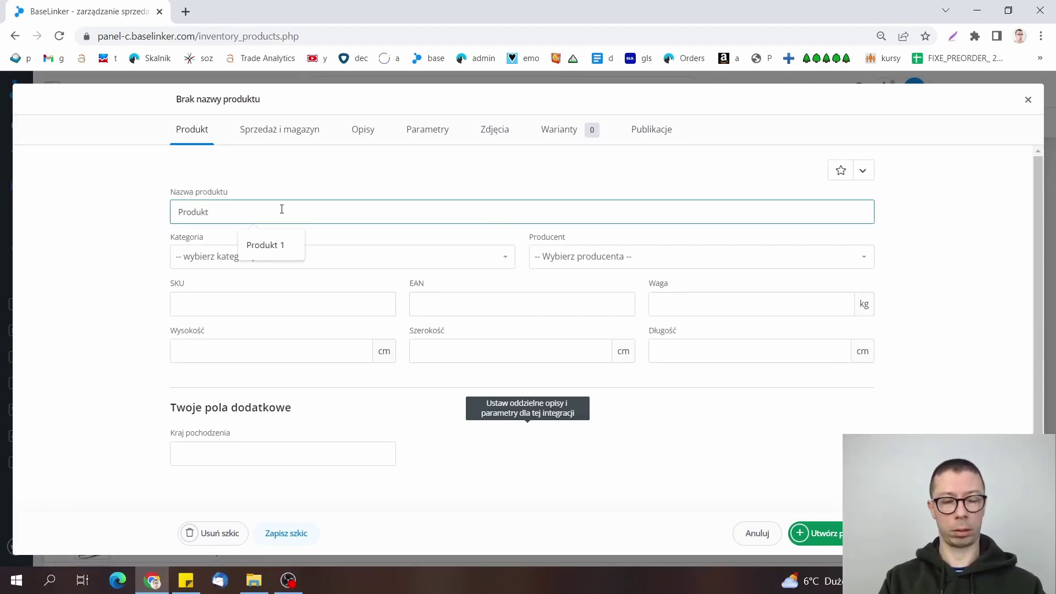
text(nr 1)
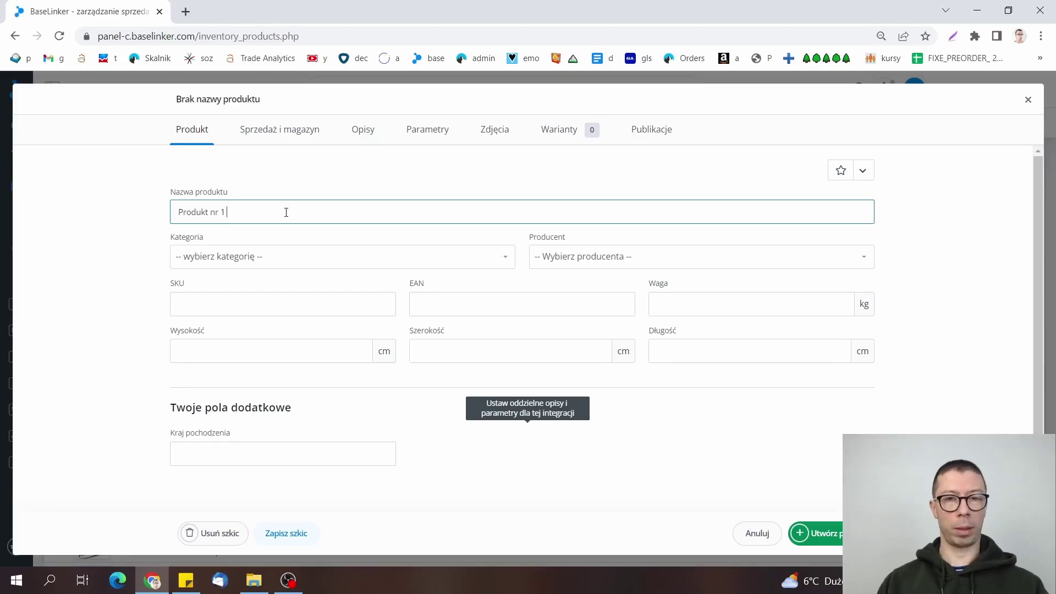
Assign the product to the category Dziecko/Artykuły szkolne/Plecaki szkolne and choose Convey as its producer.
click(282, 264)
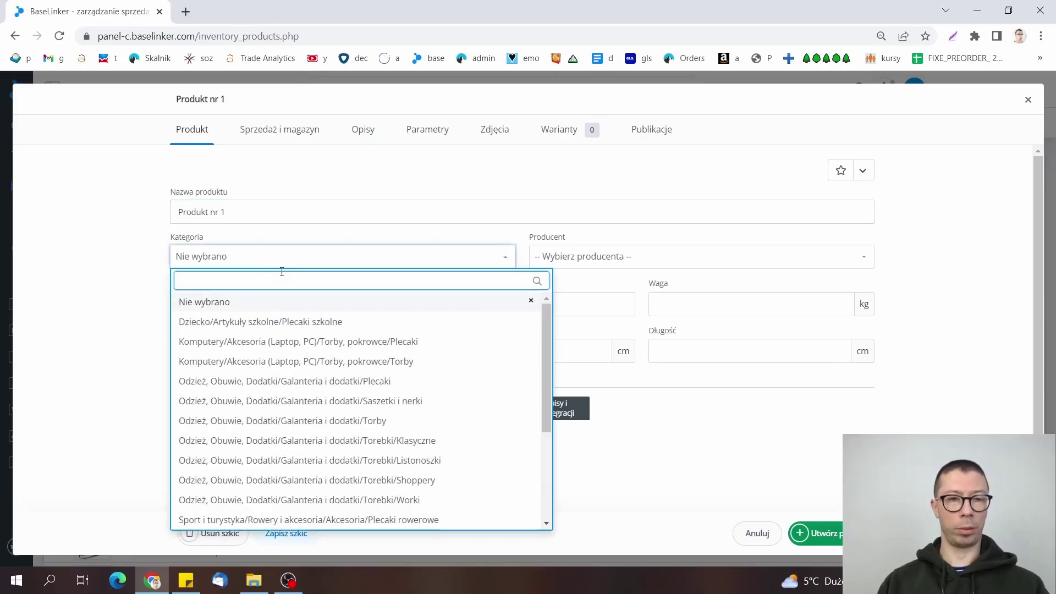
click(306, 326)
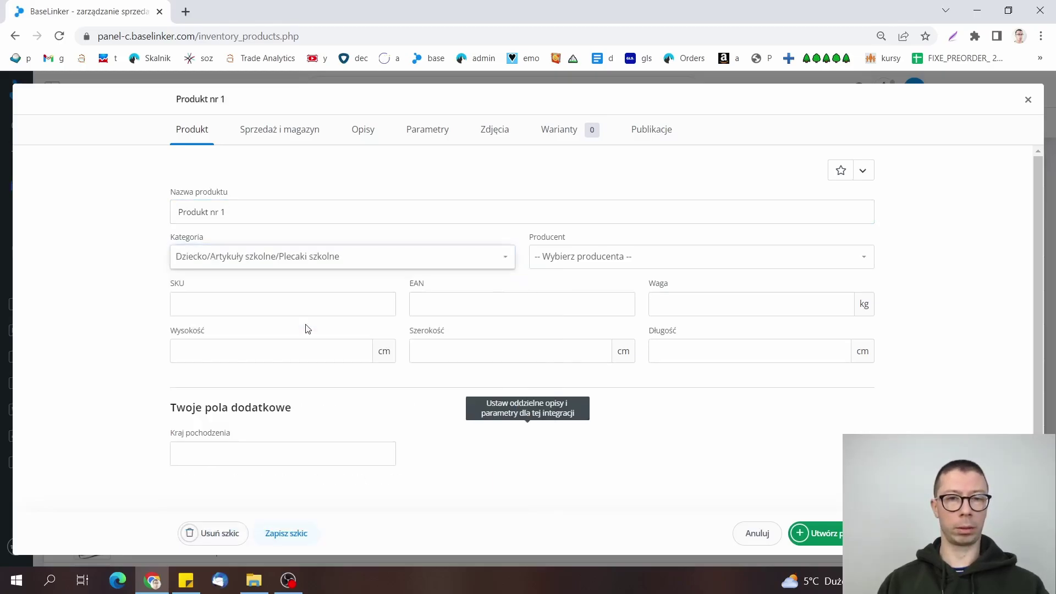
click(620, 257)
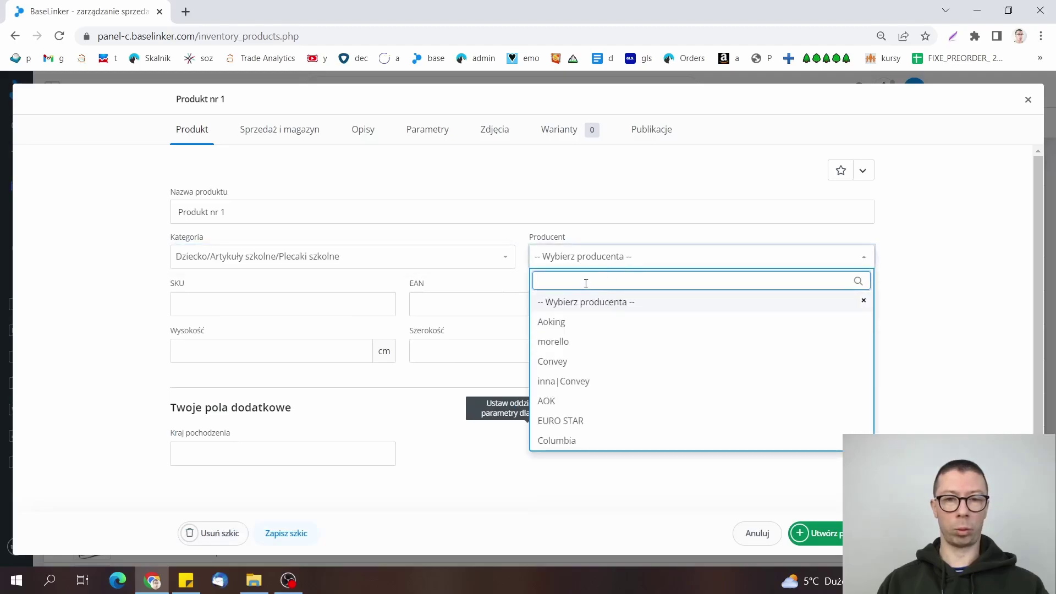
click(559, 365)
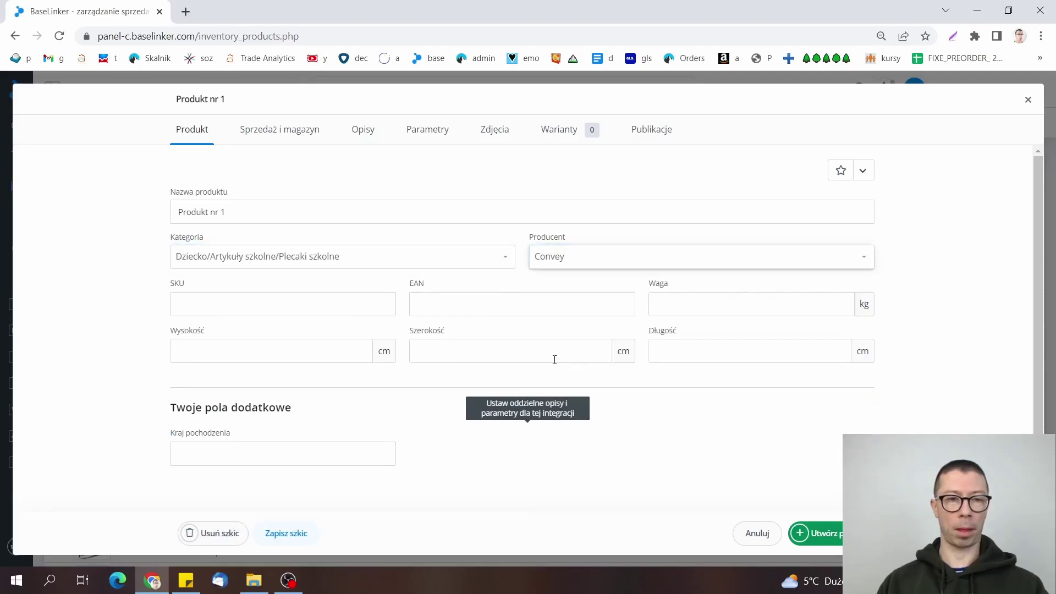
Set the product's SKU to "plecakszkolnynr1".
click(304, 306)
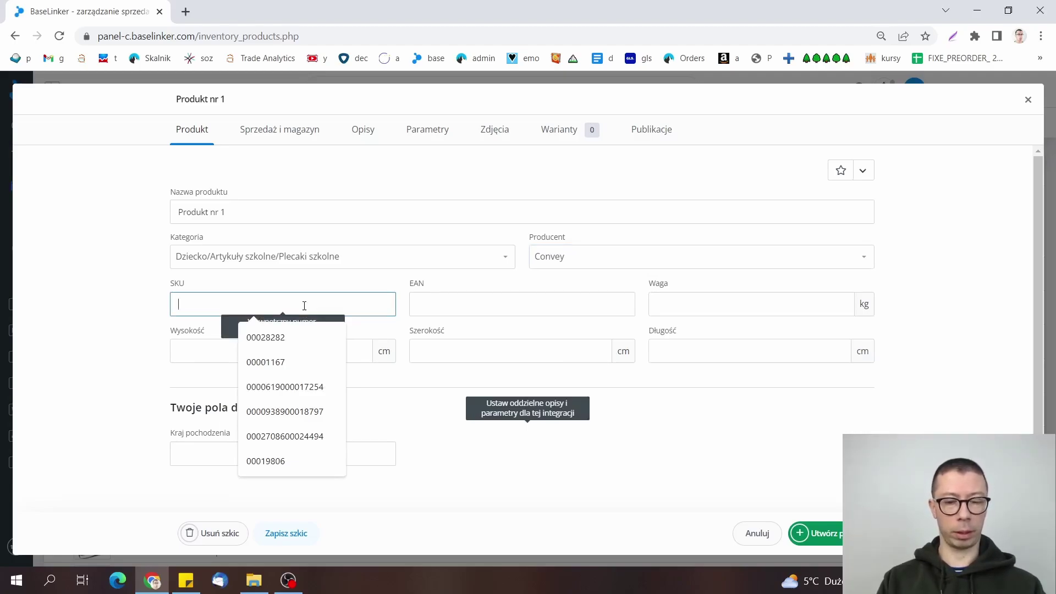
text(plecaks)
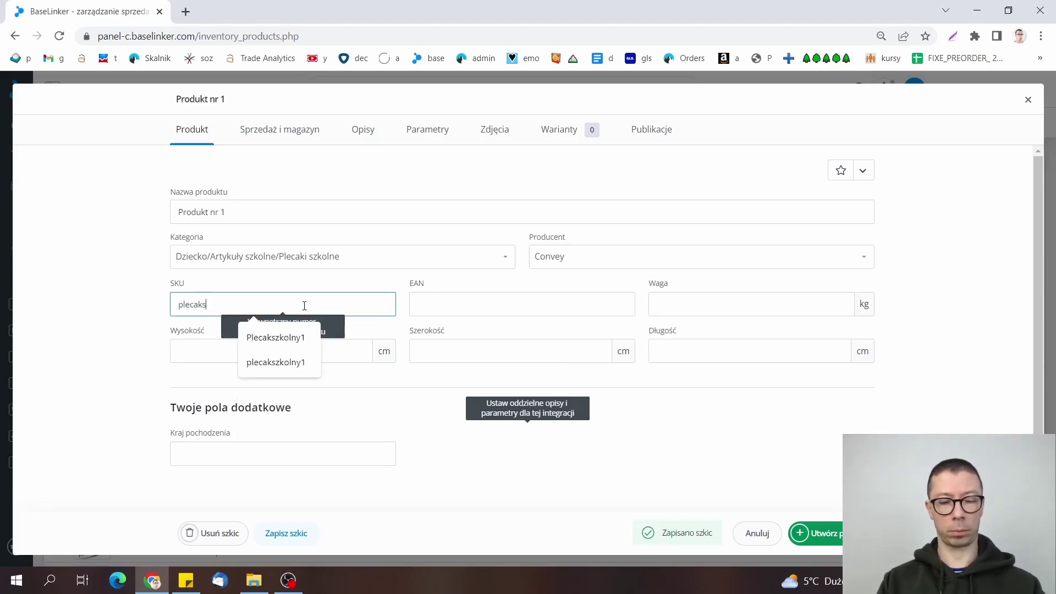
text(zko;lnynr)
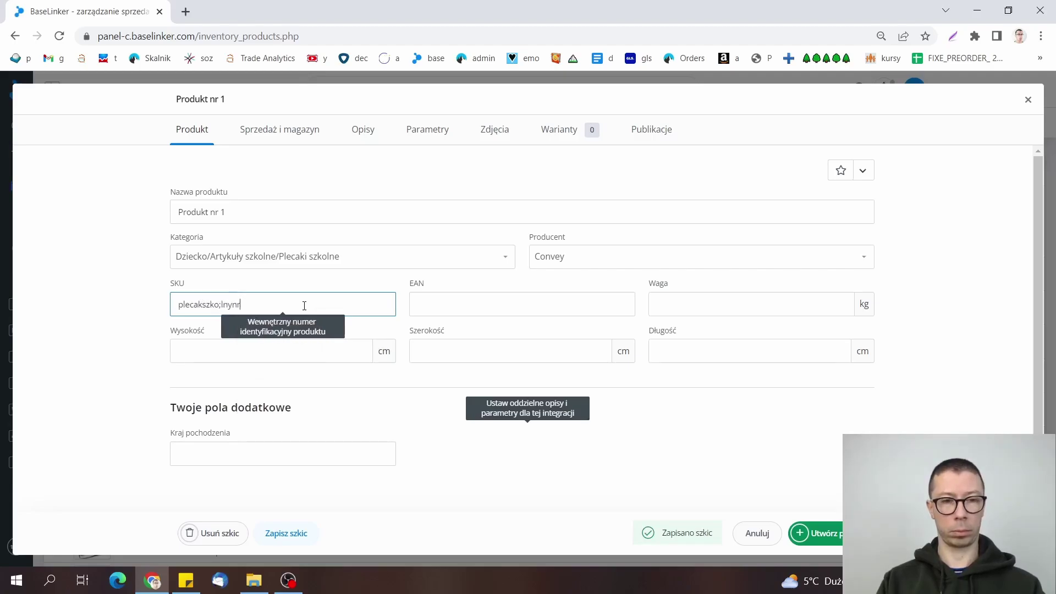
text(n)
key(BackSpace)
key(BackSpace)
key(BackSpace)
key(BackSpace)
key(BackSpace)
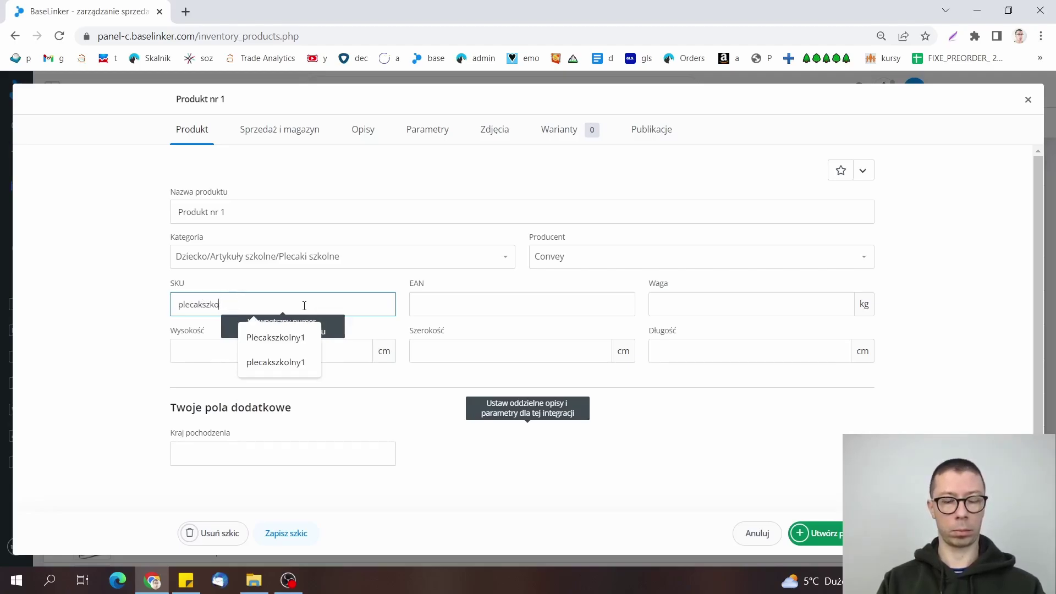
text(lny)
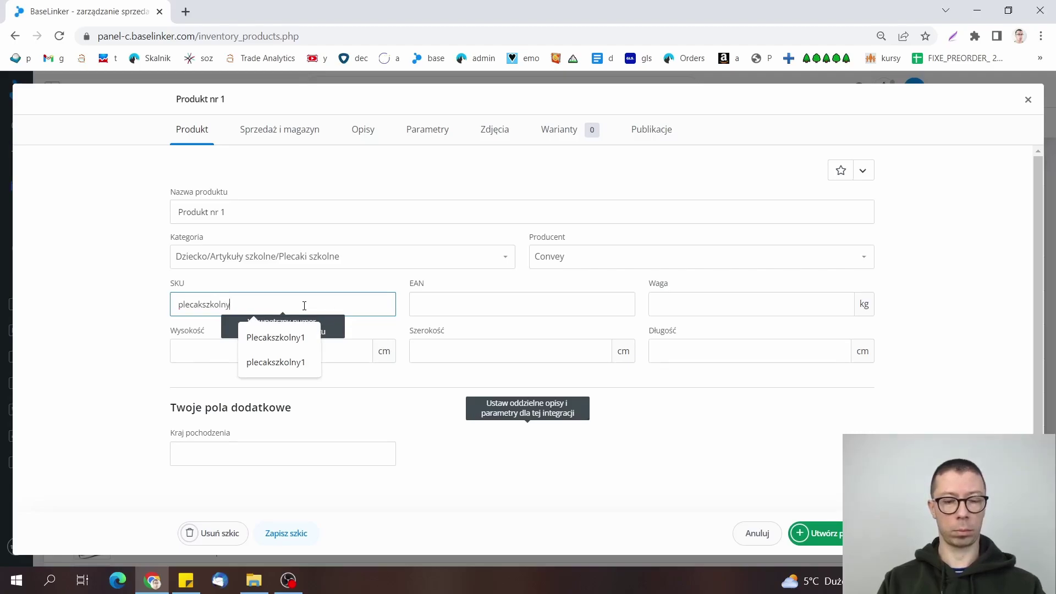
text(nr1)
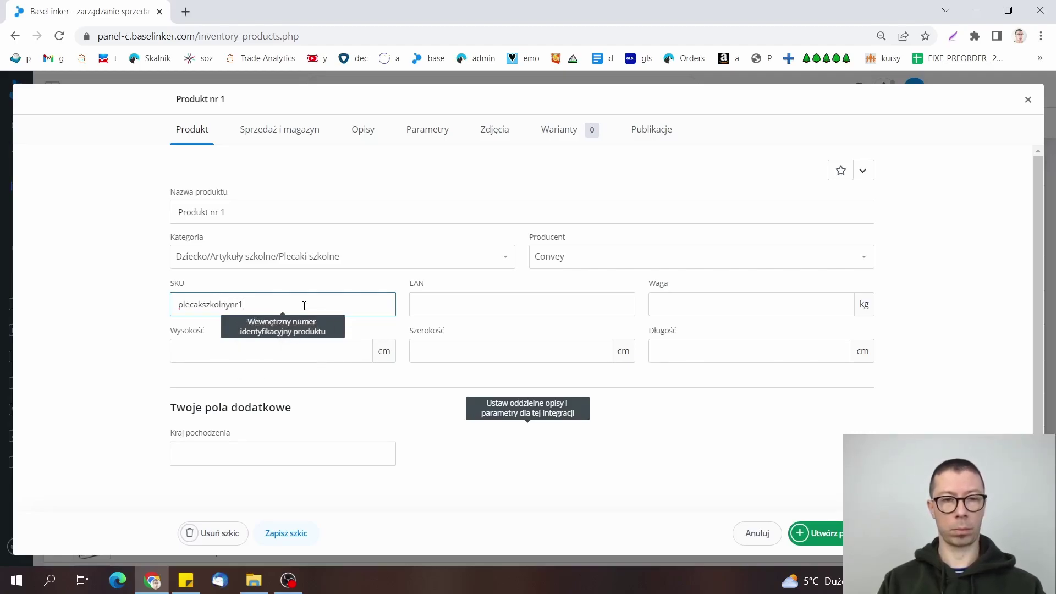
click(478, 308)
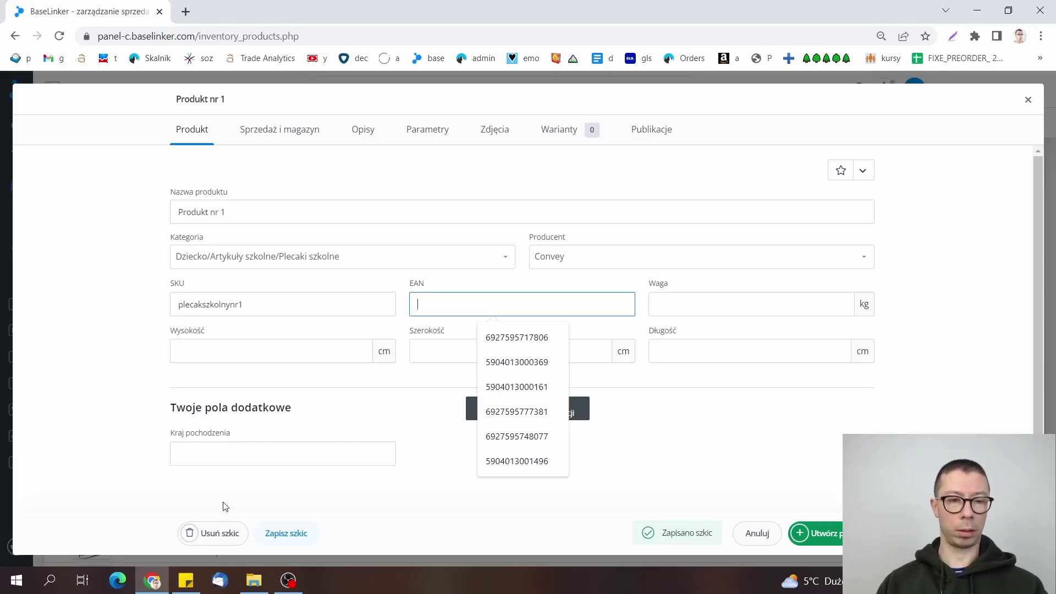
click(187, 578)
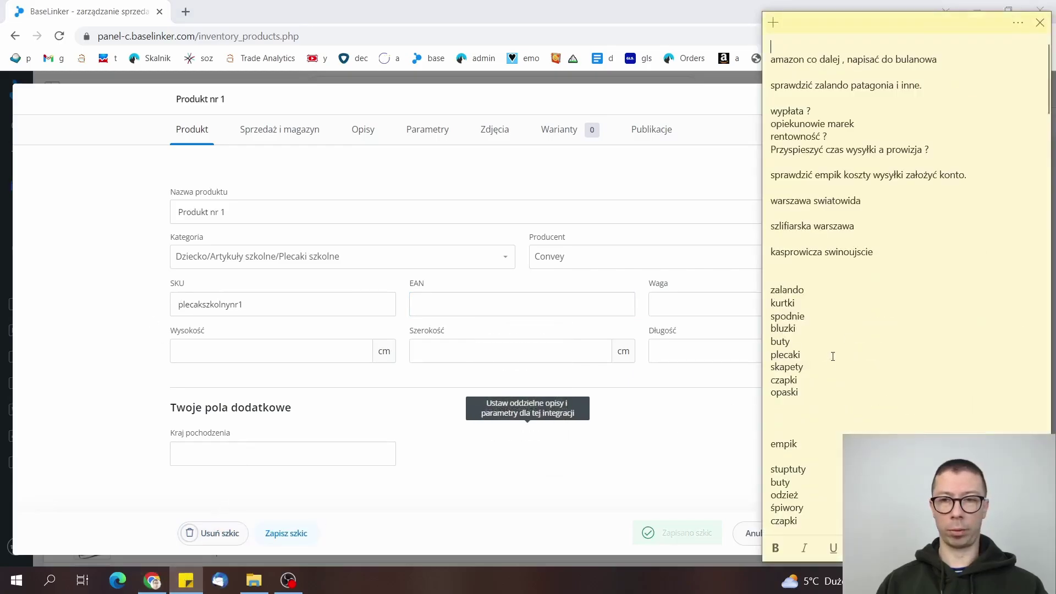
scroll(792, 330, down, 10)
scroll(853, 367, down, 15)
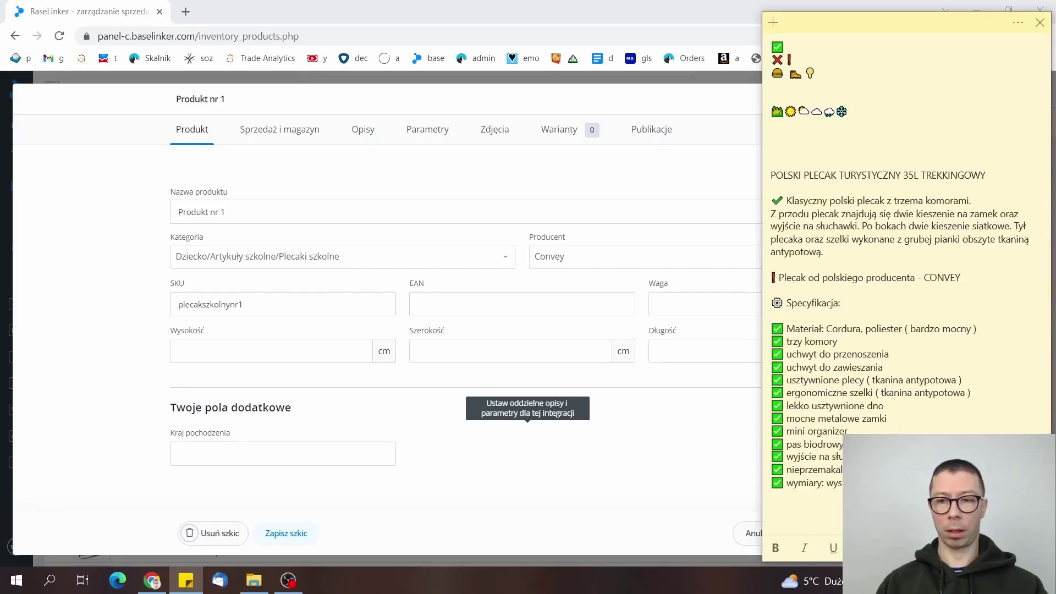
scroll(900, 271, down, 2)
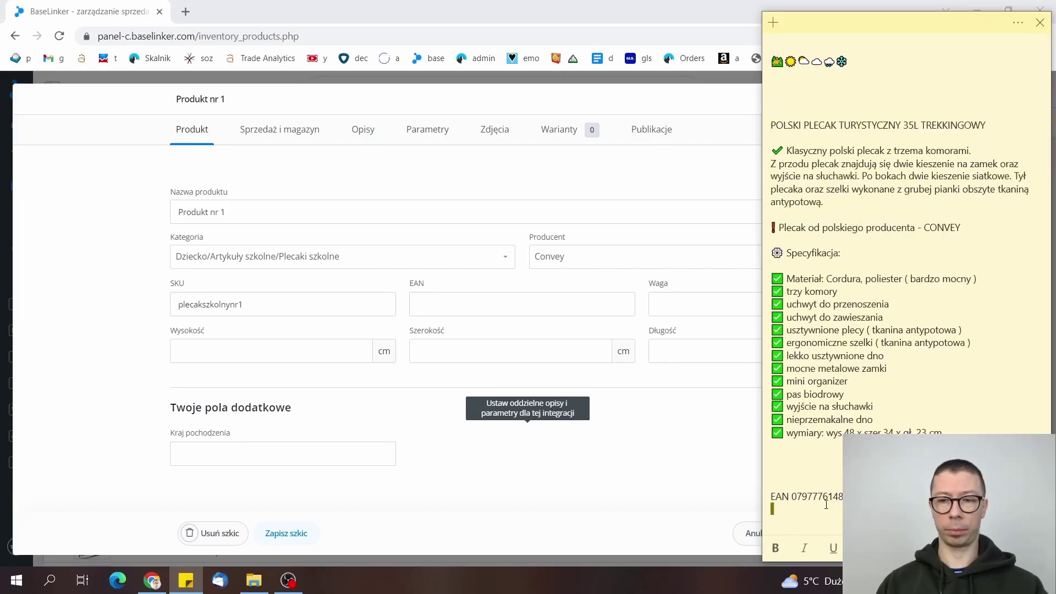
drag(826, 504, 790, 495)
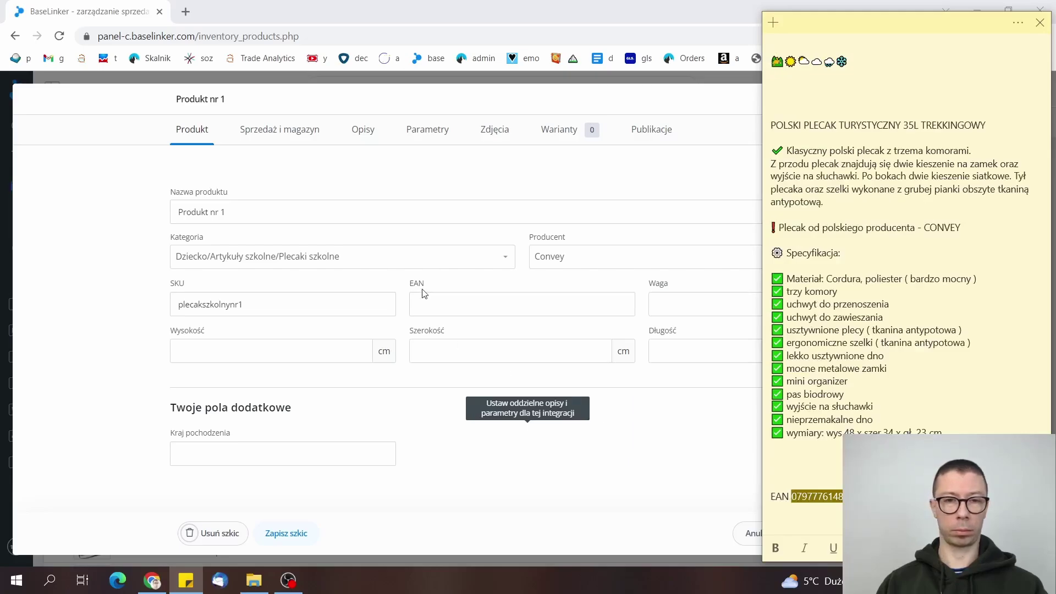
click(459, 297)
key(ctrl+v)
Set the product's weight to 1 kg and its dimensions to 40 cm high, 30 cm wide and 20 cm long.
click(686, 307)
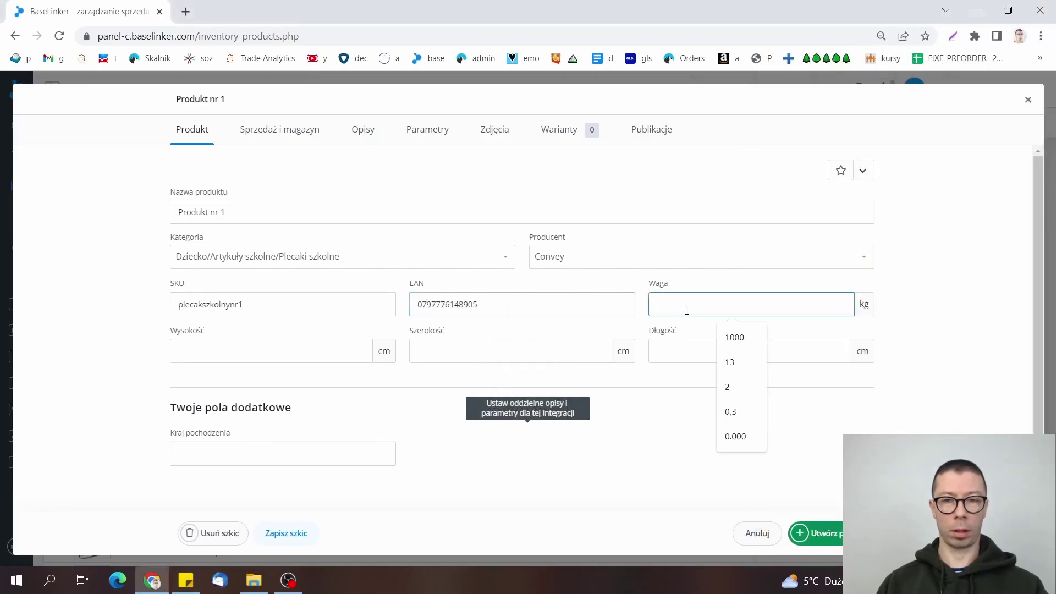
click(330, 356)
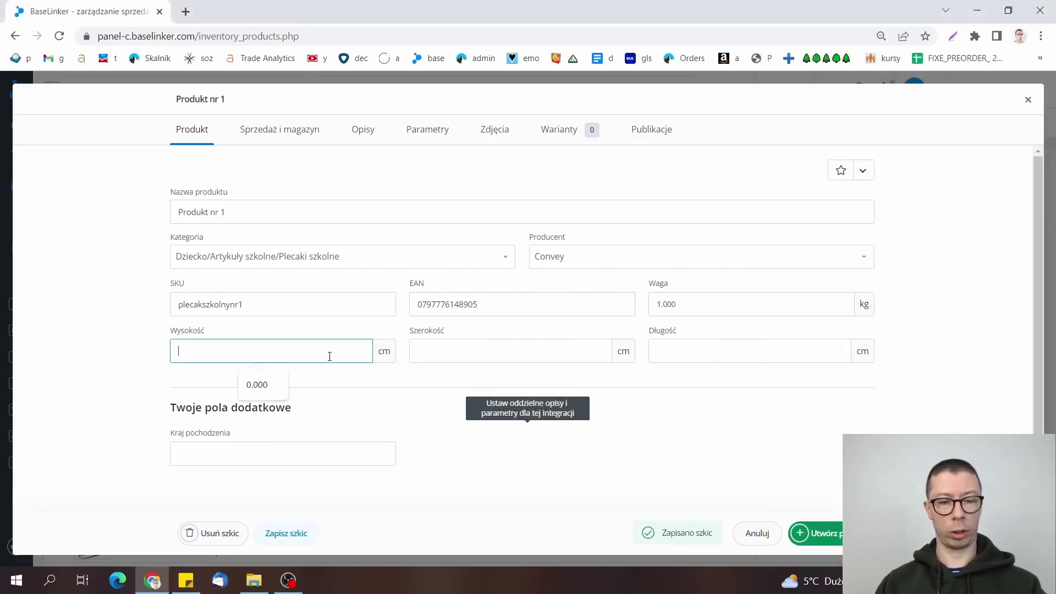
text(40)
click(425, 350)
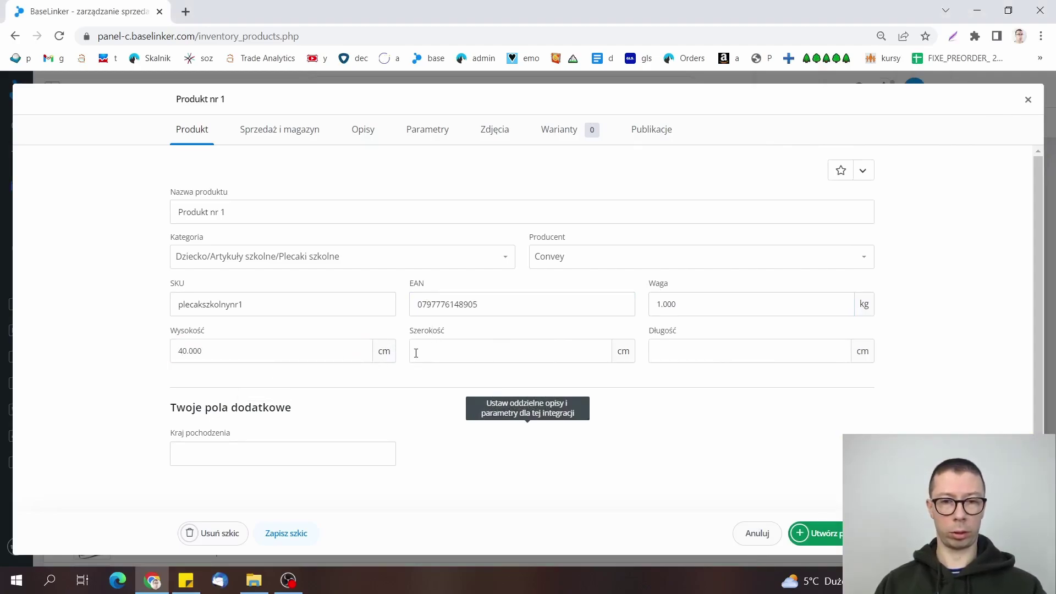
click(418, 354)
text(30)
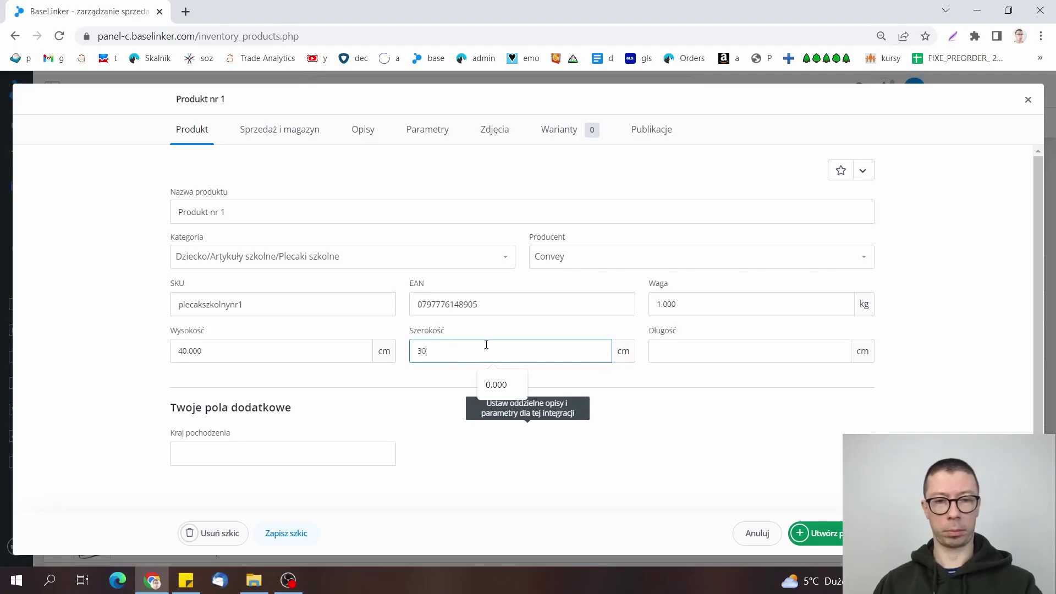
click(681, 354)
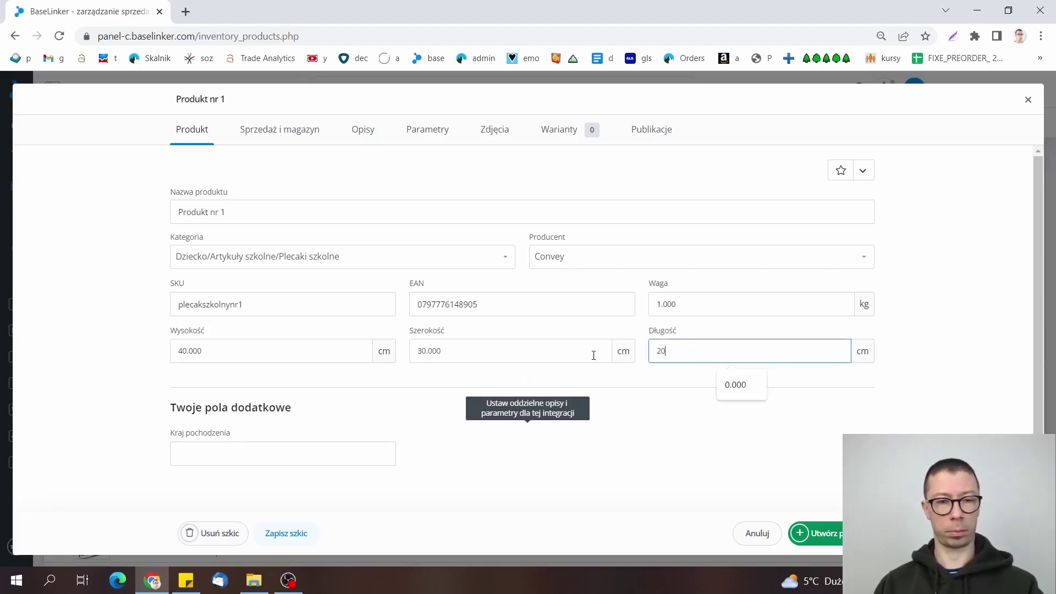
Set the product's country of origin to Polska in the additional fields.
scroll(348, 375, down, 1)
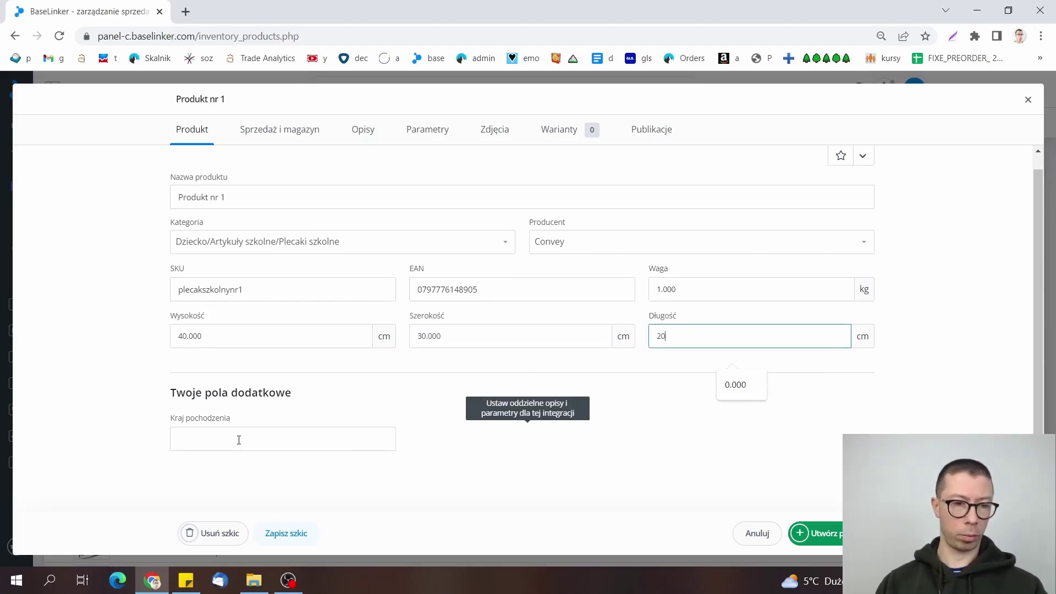
click(239, 440)
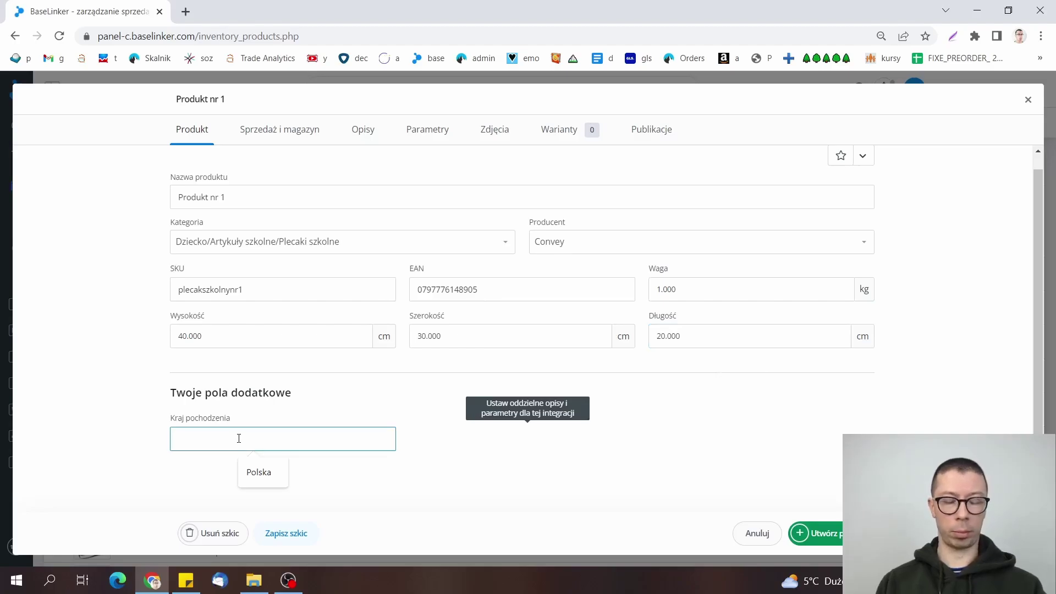
click(254, 475)
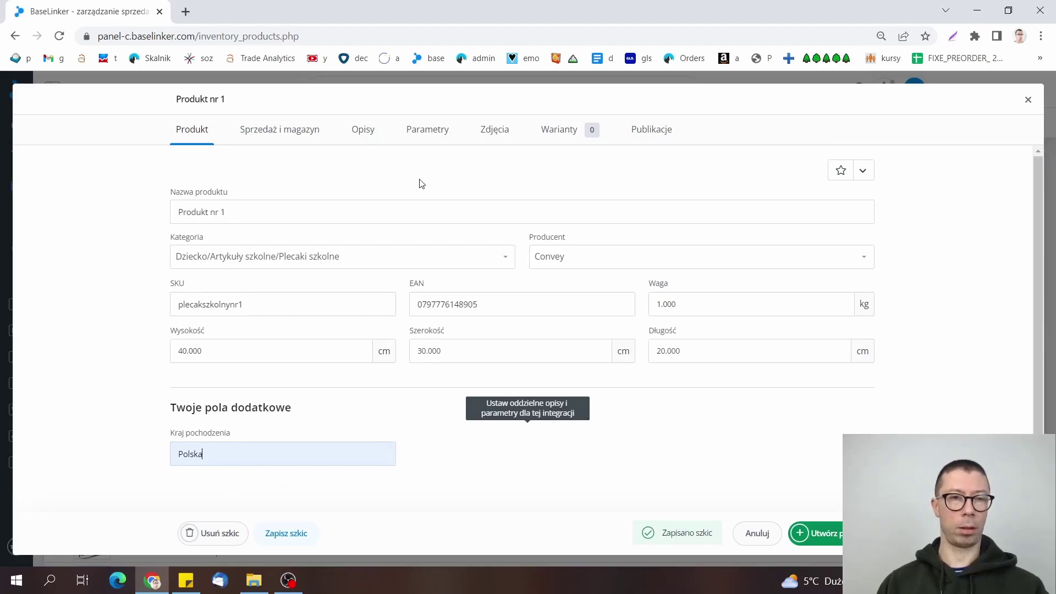
In the sales and stock data, set the default price to 99 PLN and the VAT rate to 23%.
click(280, 134)
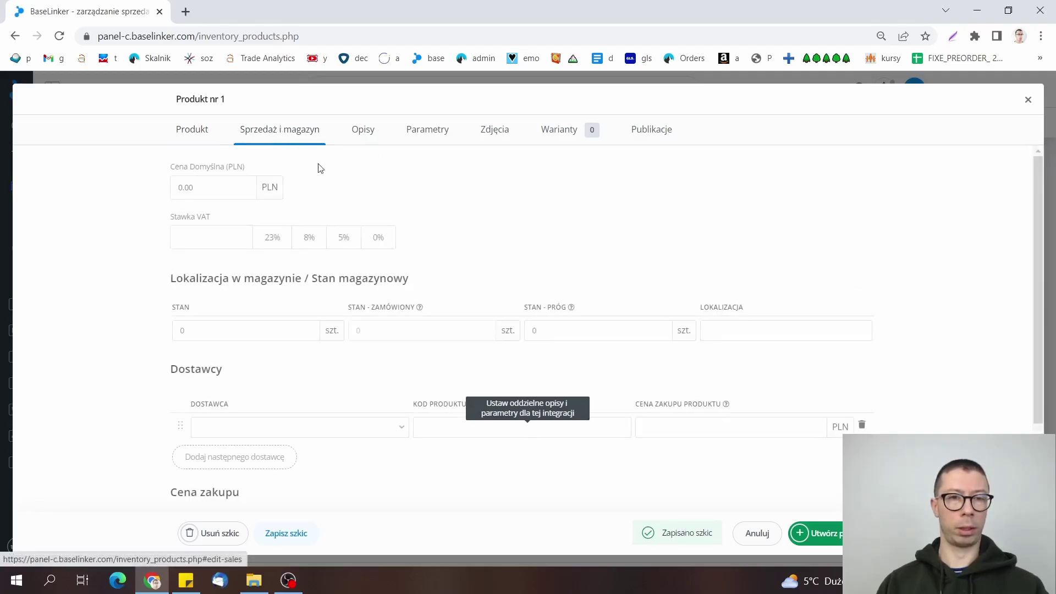
click(184, 187)
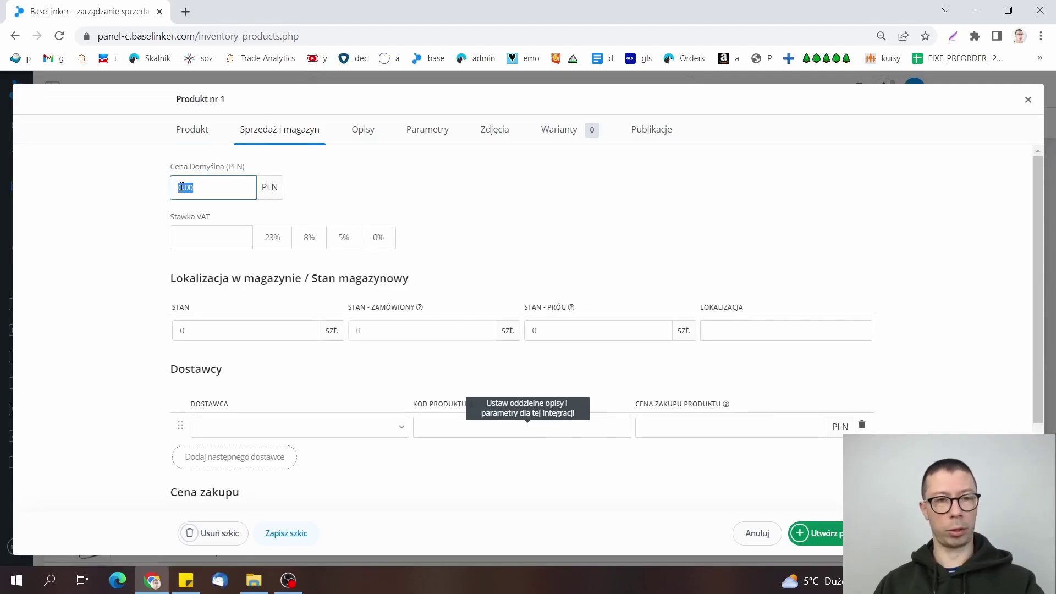
text(599)
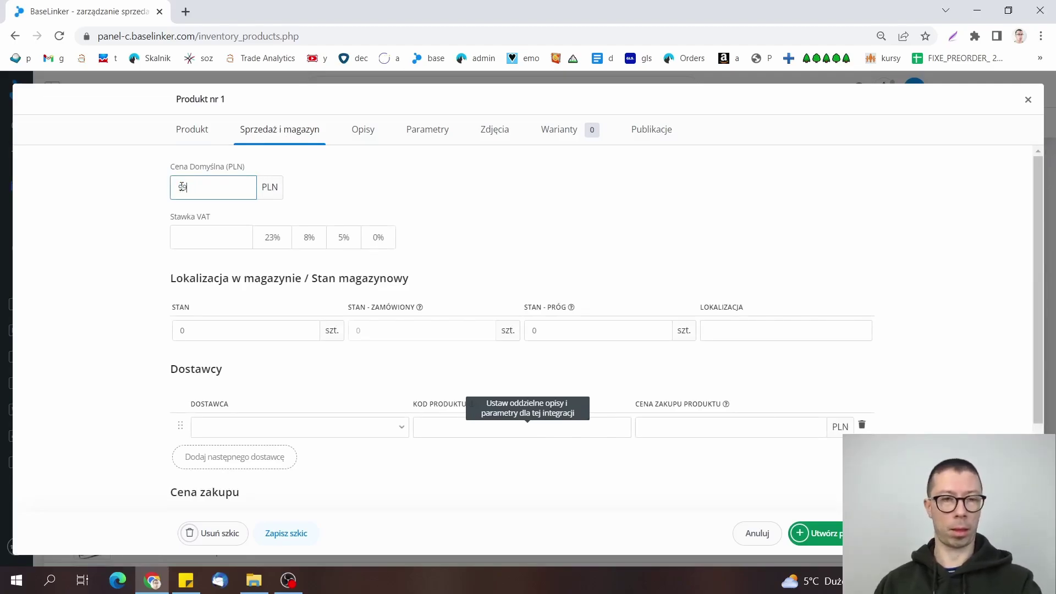
click(266, 242)
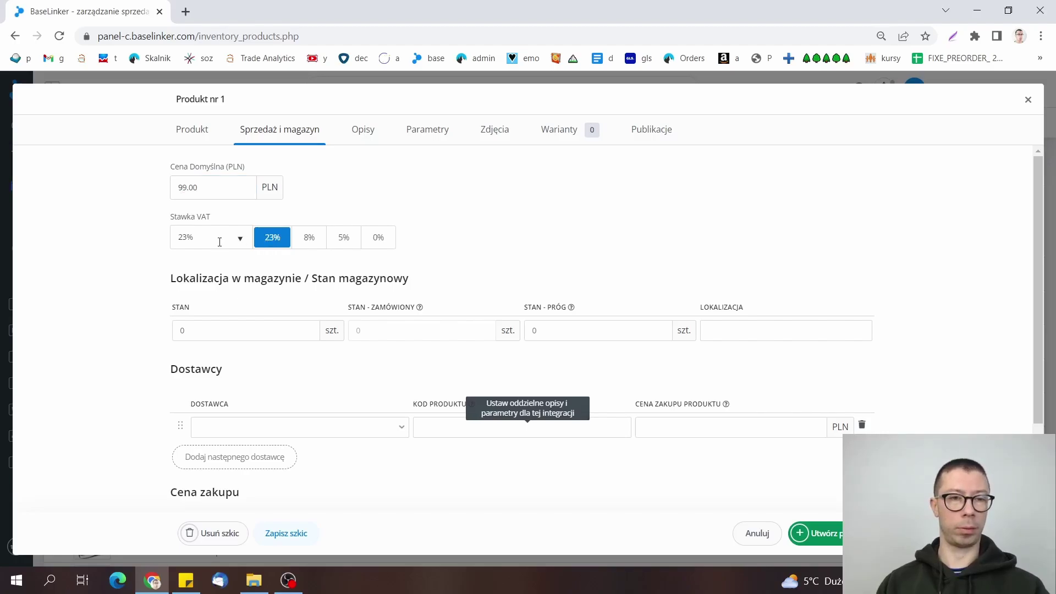
Set the stock quantity to 9999 pieces and choose Convey as the product's supplier.
click(208, 335)
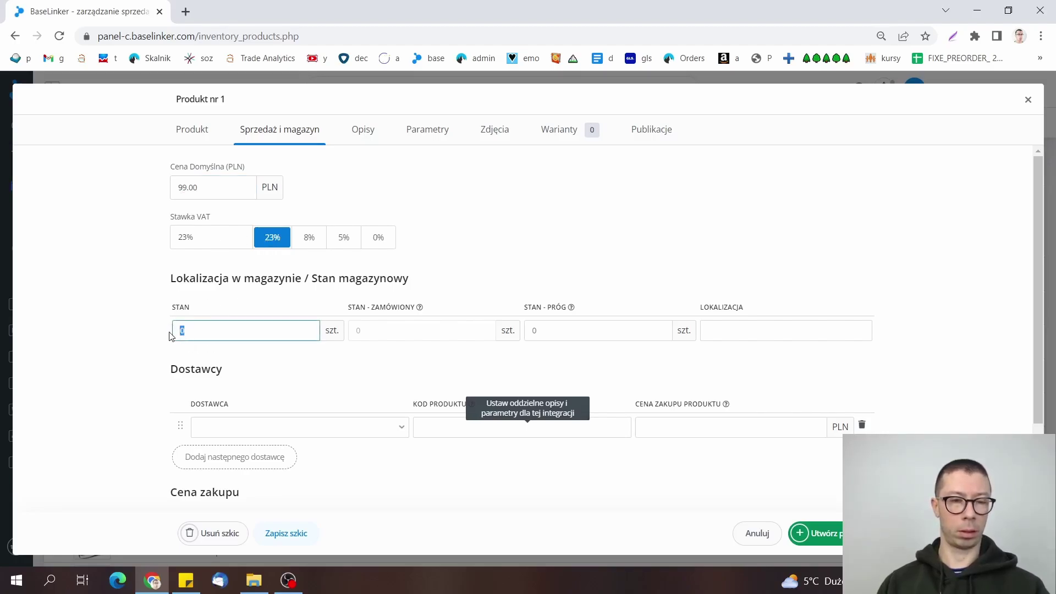
text(9999)
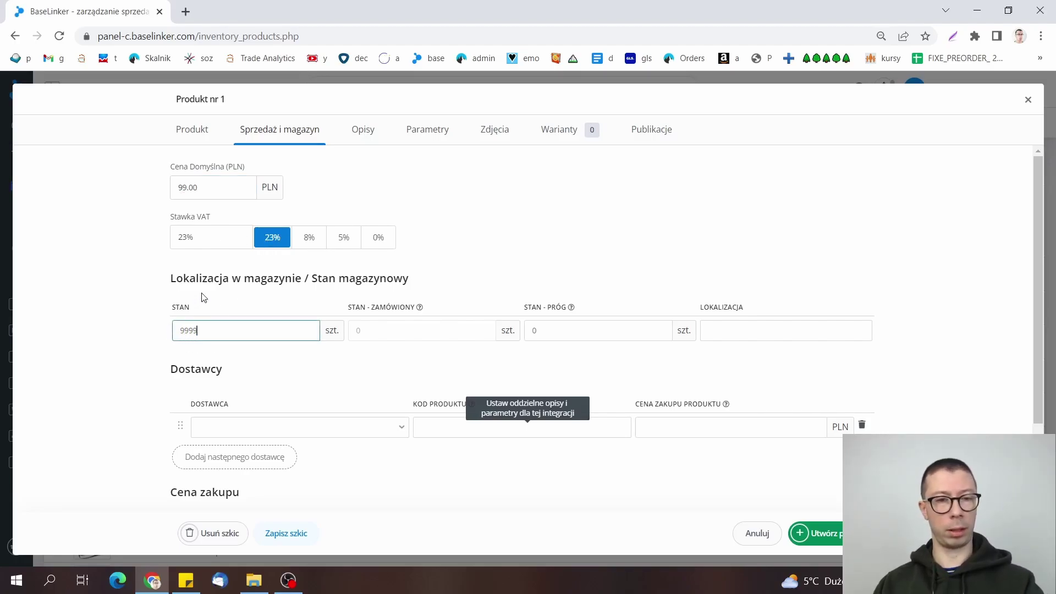
scroll(99, 307, down, 2)
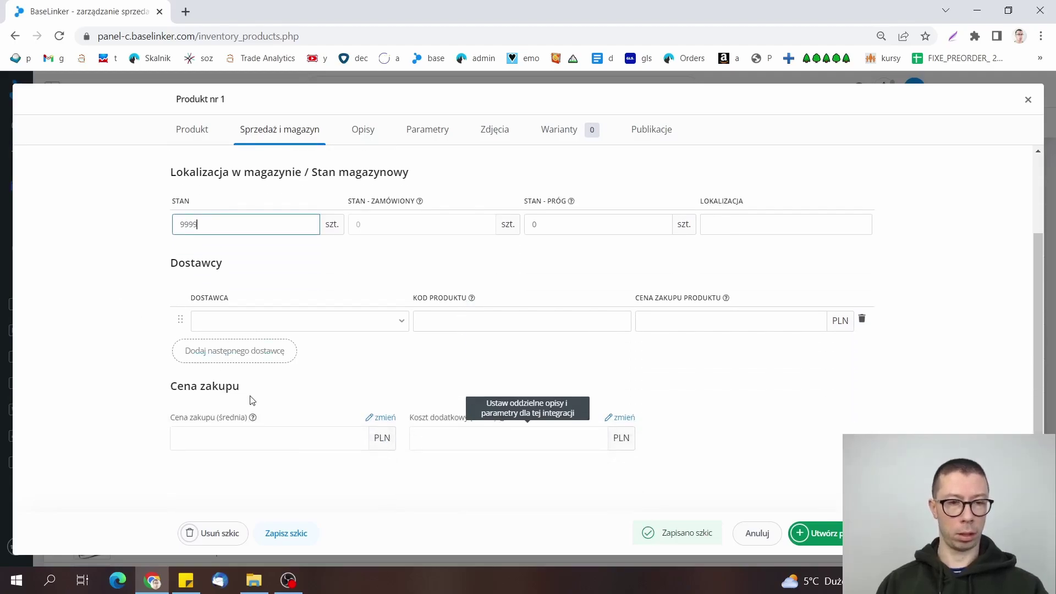
click(290, 323)
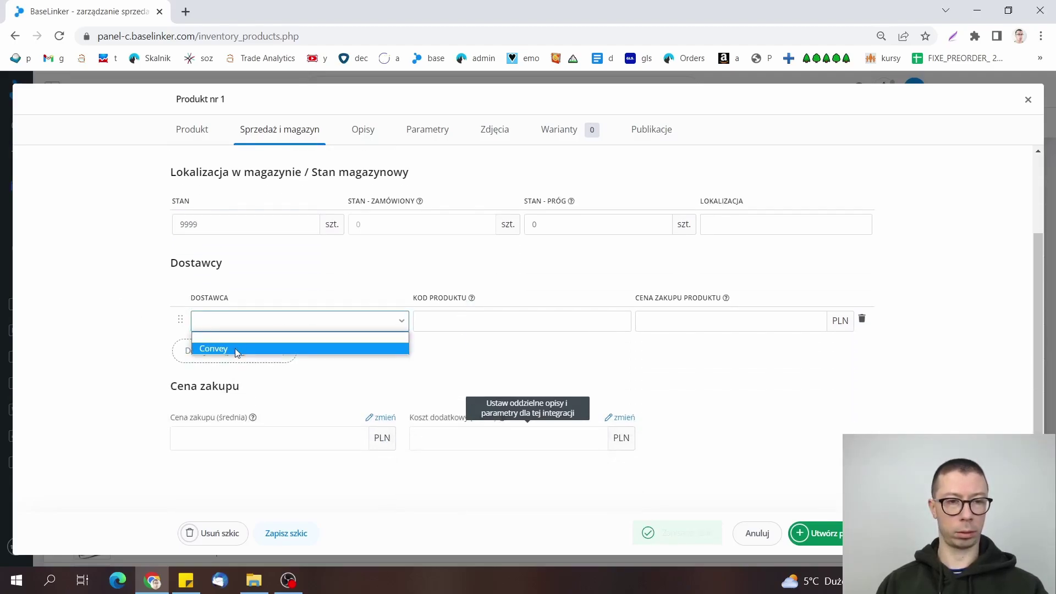
click(238, 352)
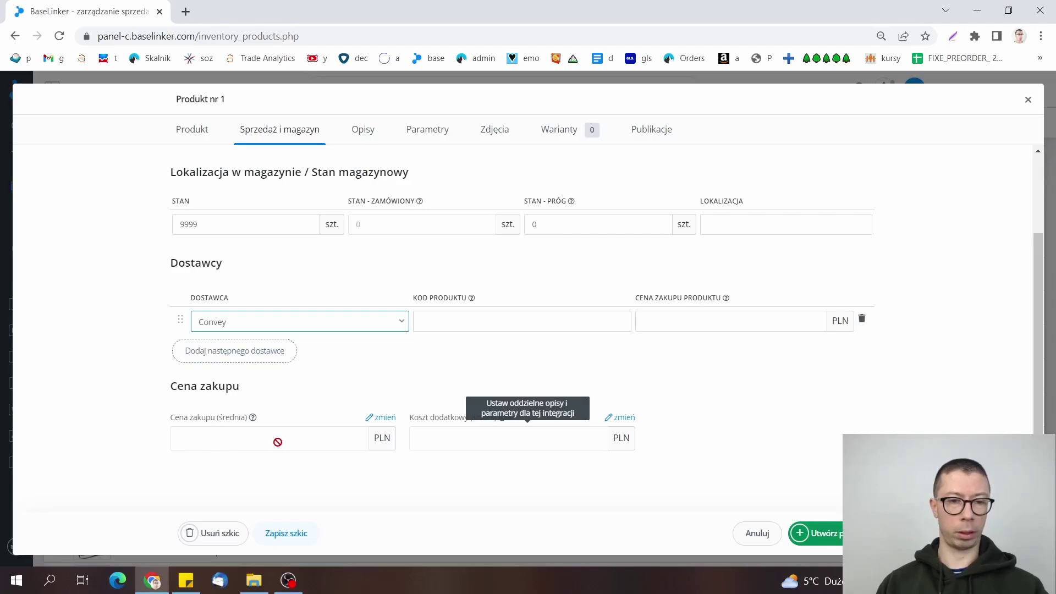
scroll(281, 429, up, 2)
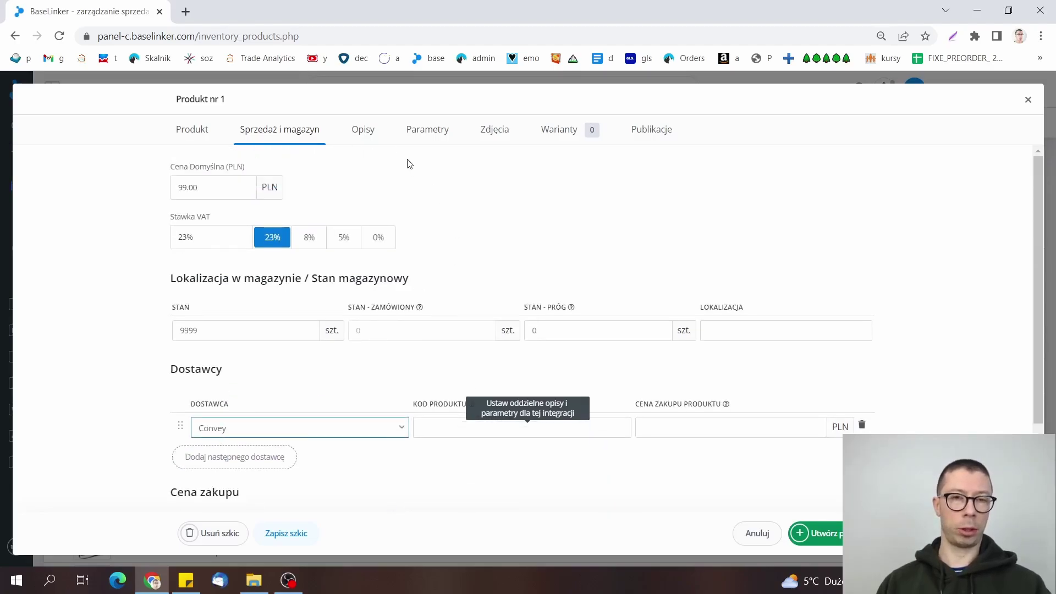
Upload images 5, 6, 9, 11 and 12 from the Obrazy/ZDJĘCIA folder and move the whole-backpack photo to the first slot.
click(496, 142)
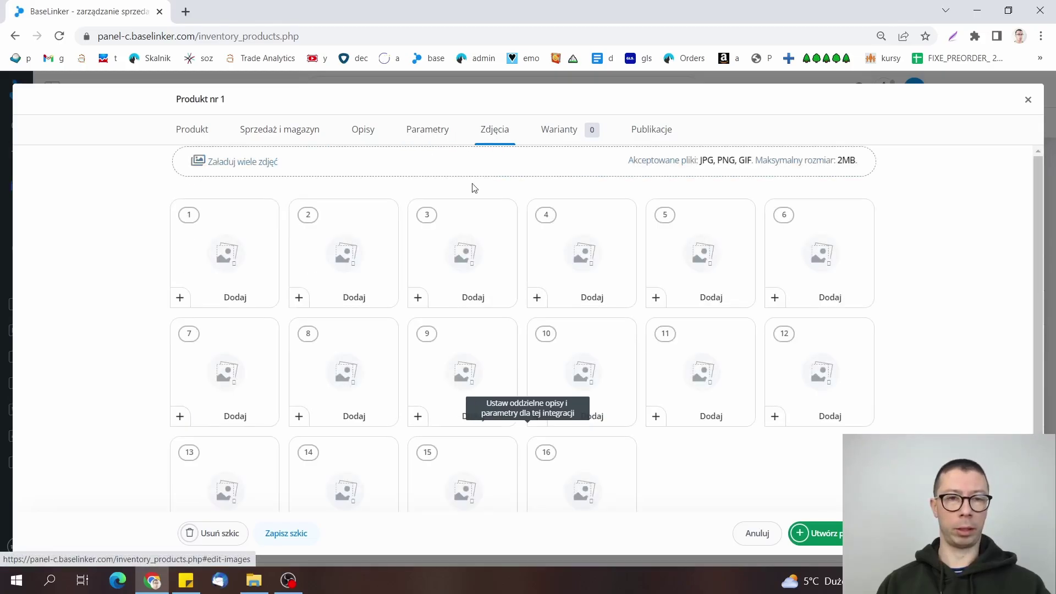
click(268, 166)
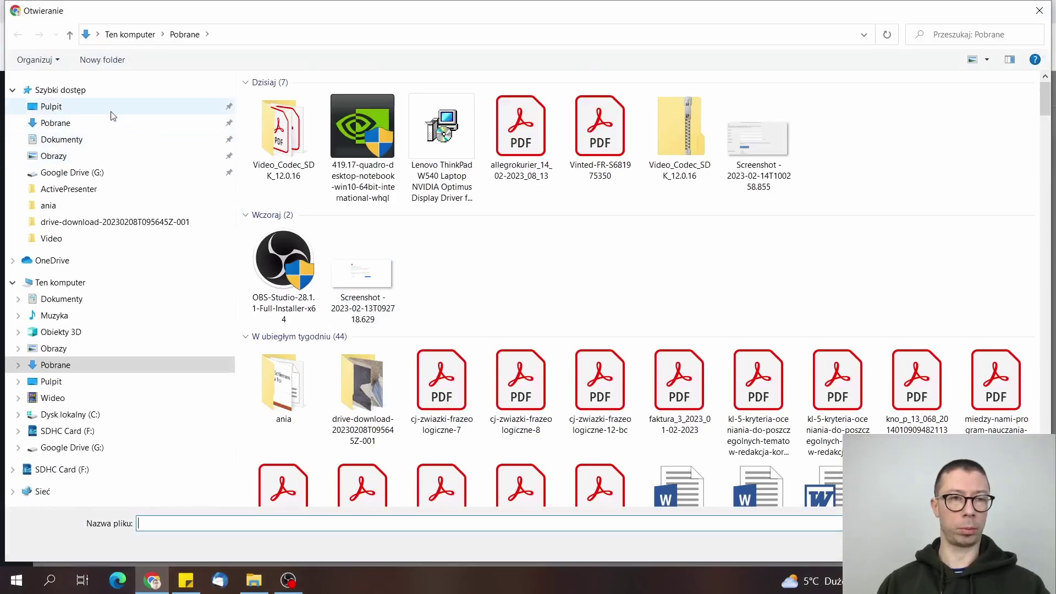
click(142, 156)
double_click(355, 113)
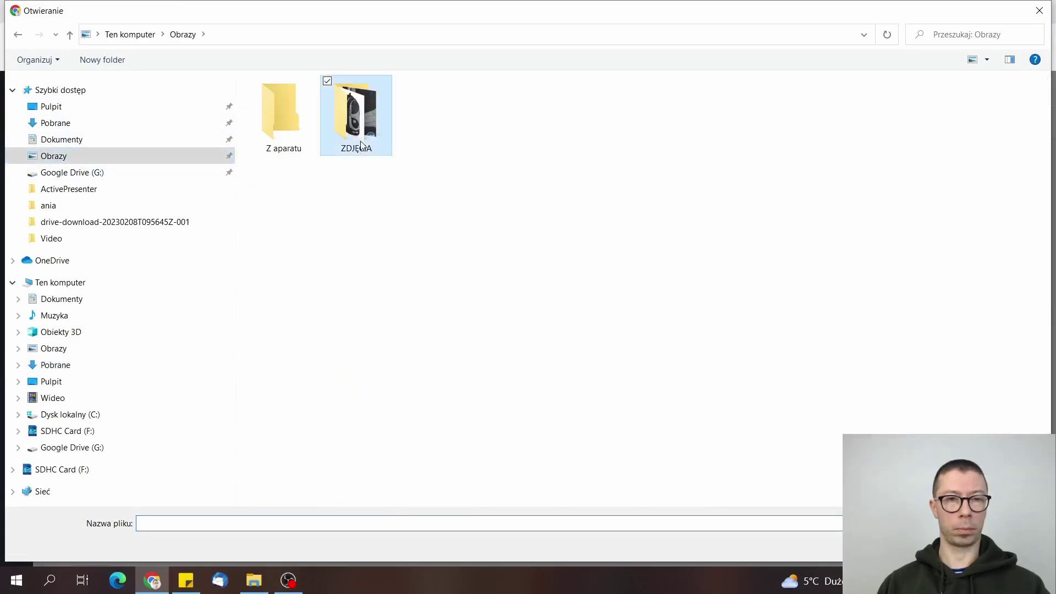
click(283, 114)
shift+click(568, 116)
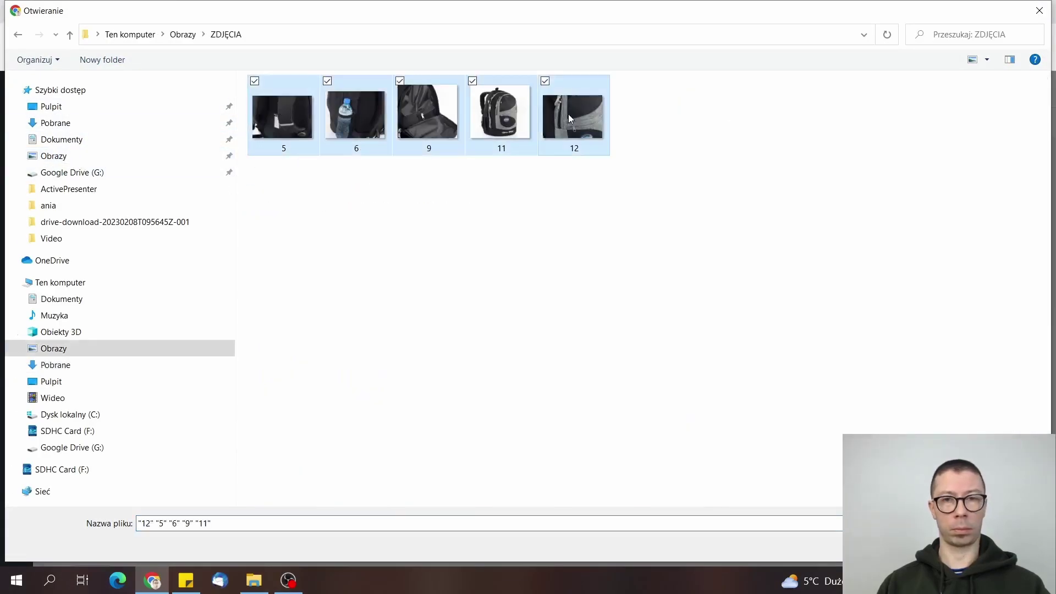
key(Return)
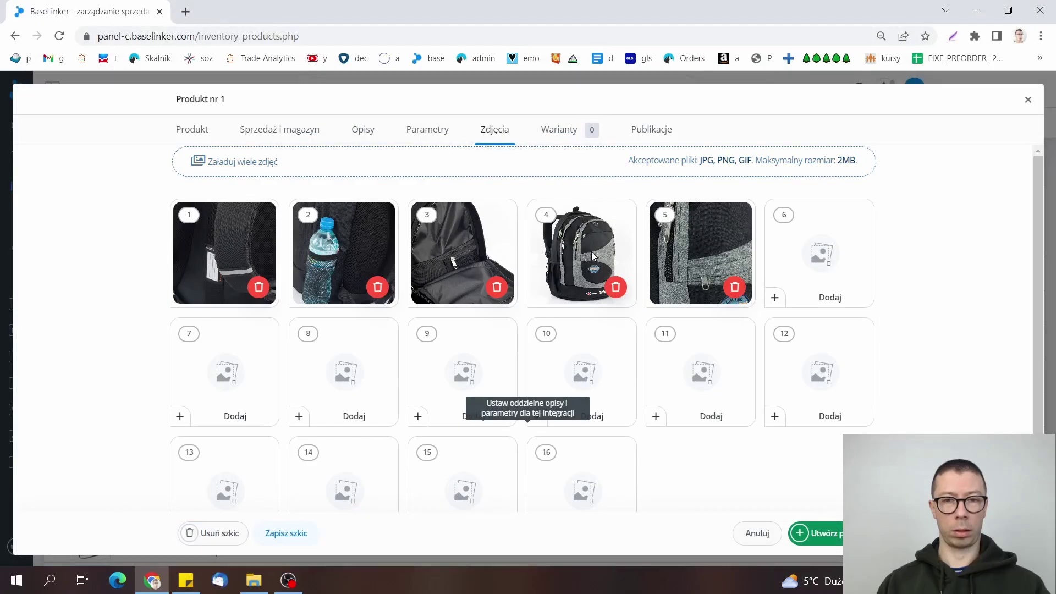
drag(593, 255, 247, 256)
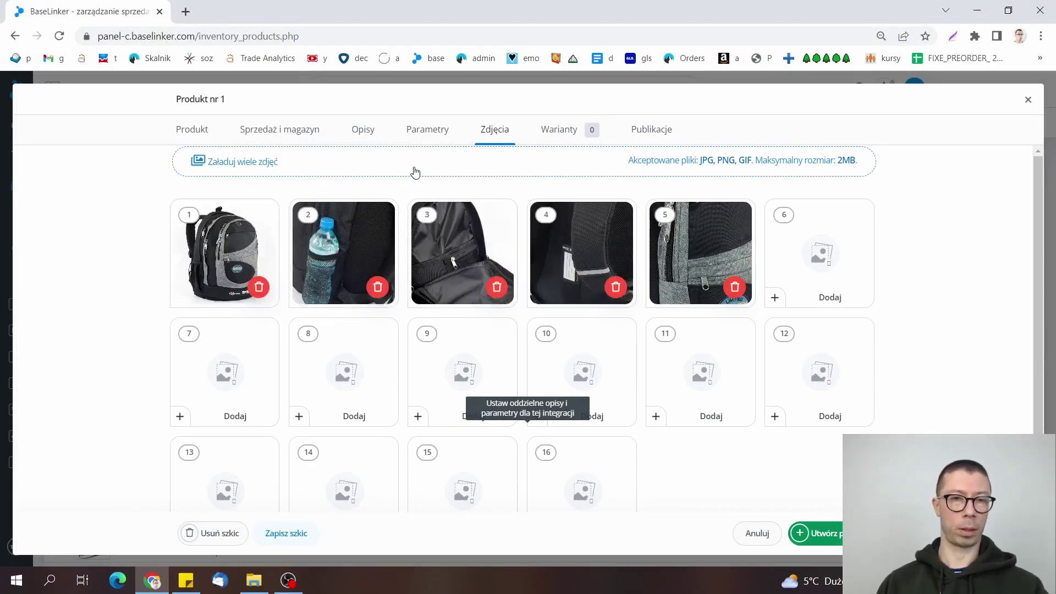
Lay out the main description in the Allegro section editor as image beside text, using product photo 1 as the image.
click(362, 132)
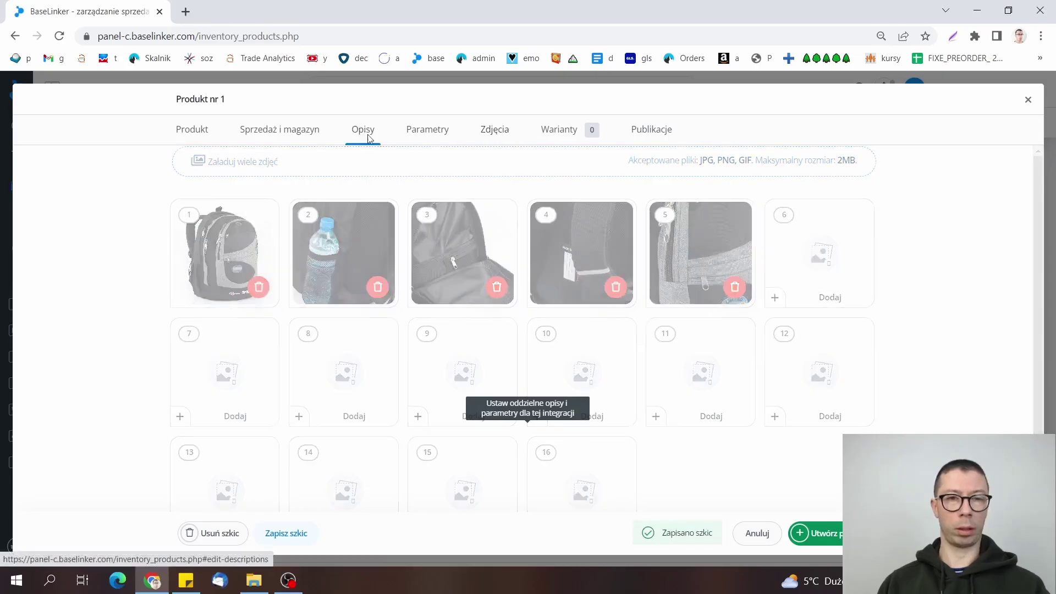
scroll(478, 217, down, 1)
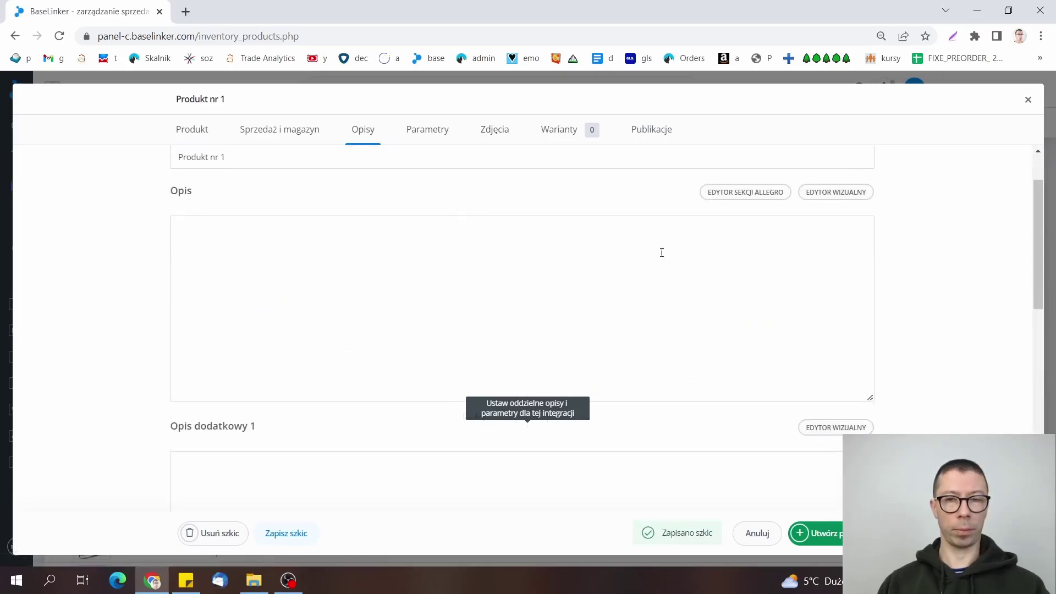
click(736, 200)
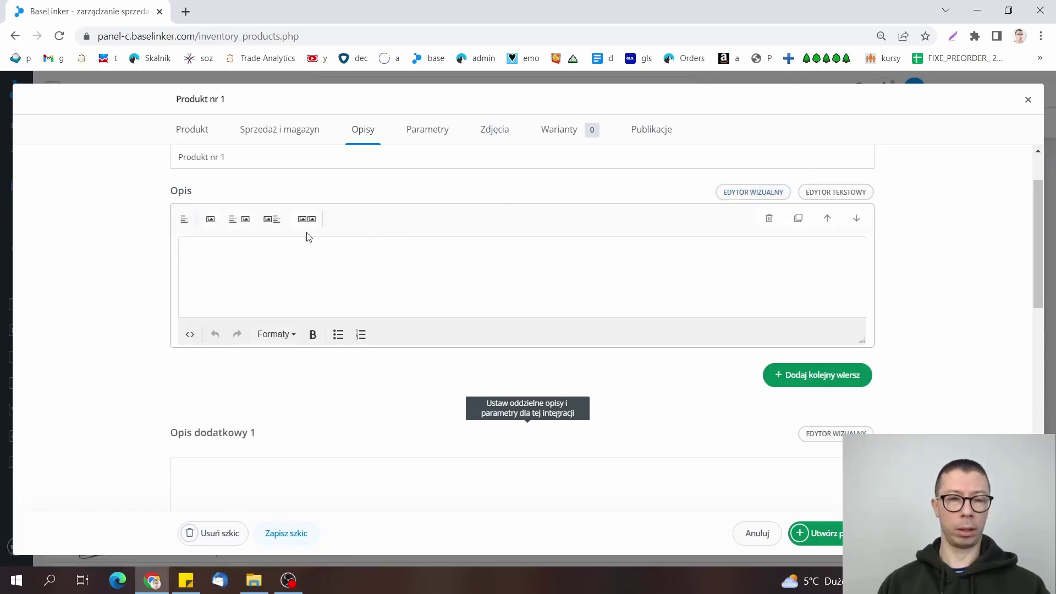
click(272, 220)
click(366, 301)
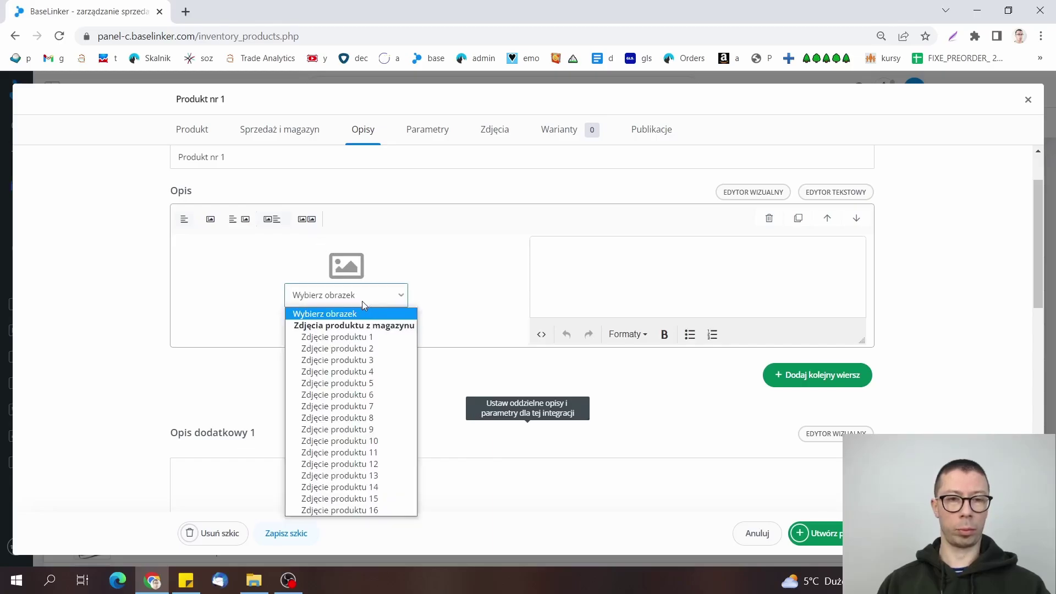
click(355, 338)
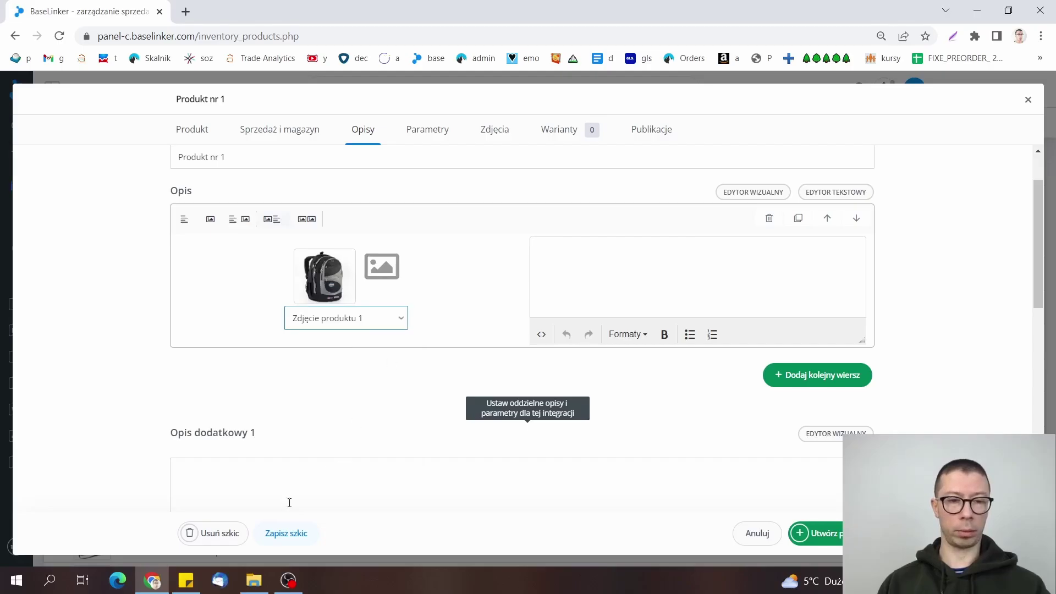
Copy the backpack title and introductory paragraph from the Sticky Notes note into the text area beside the description's image.
click(186, 580)
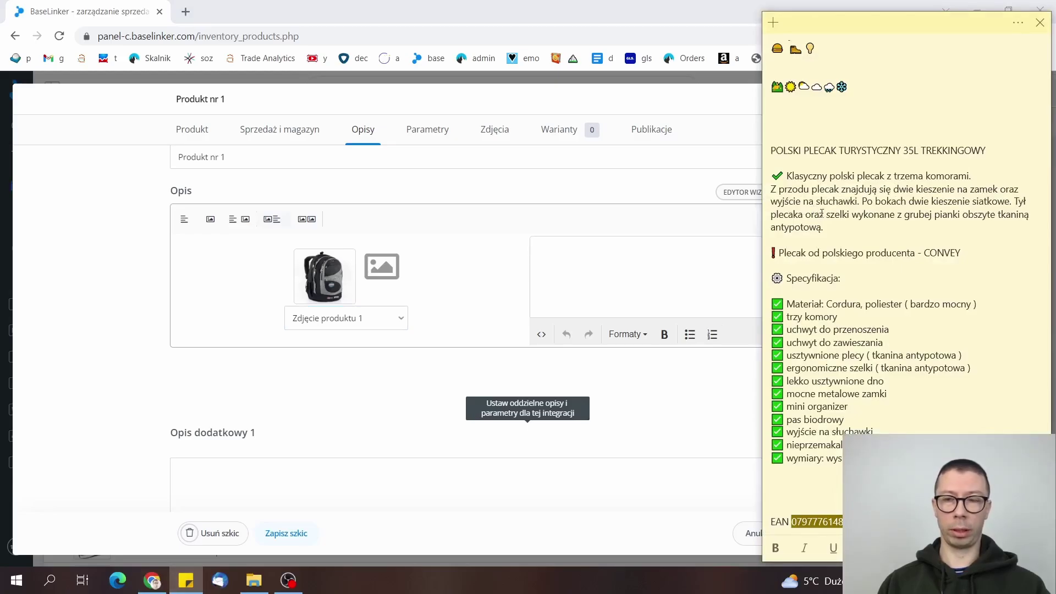
click(831, 227)
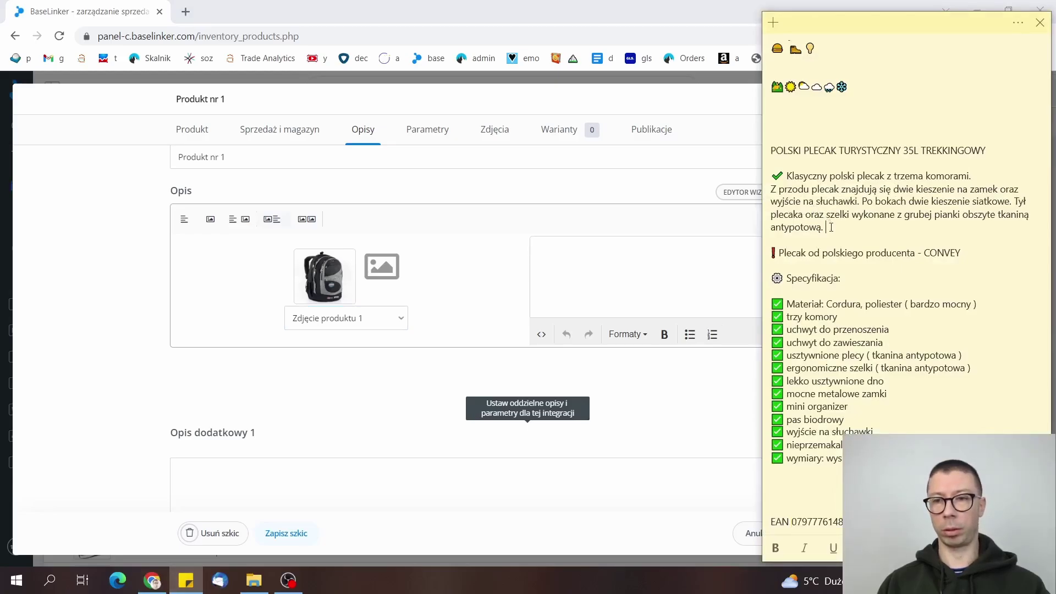
drag(825, 227, 774, 152)
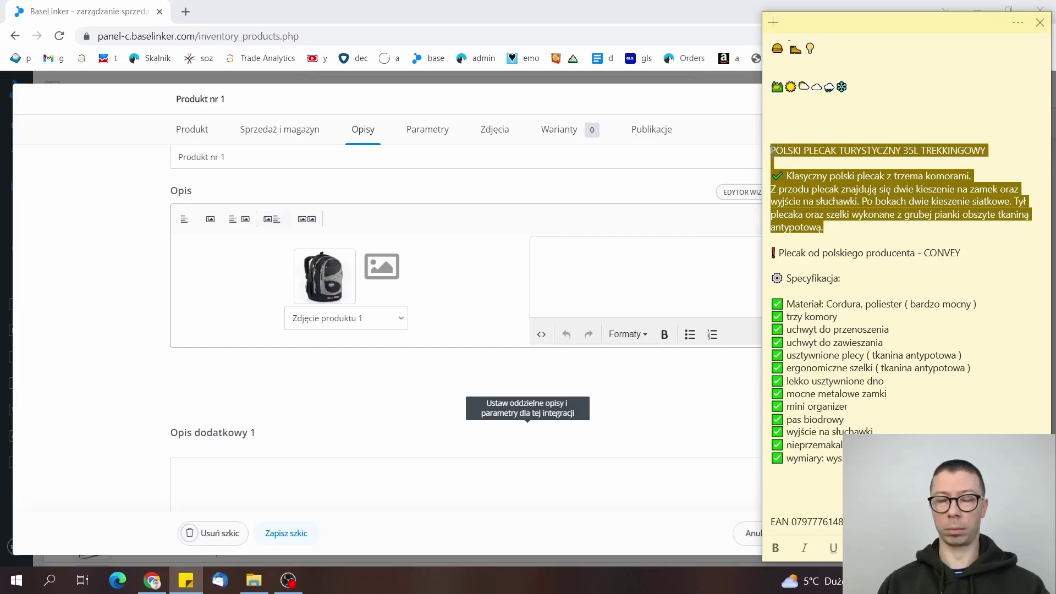
click(635, 246)
text(POLSKI PLECAK TURYSTYCZNY 35L TREKKINGOWY  ✔ Klasyczny polski plecak z trzema komorami. Z przodu plecak znajdują się dwie kieszenie na zamek oraz wyjście na słuchawki. Po bokach dwie kieszenie siatkowe. Tył plecaka oraz szelki wykonane z grubej pianki obszyte tkaniną antypotową.)
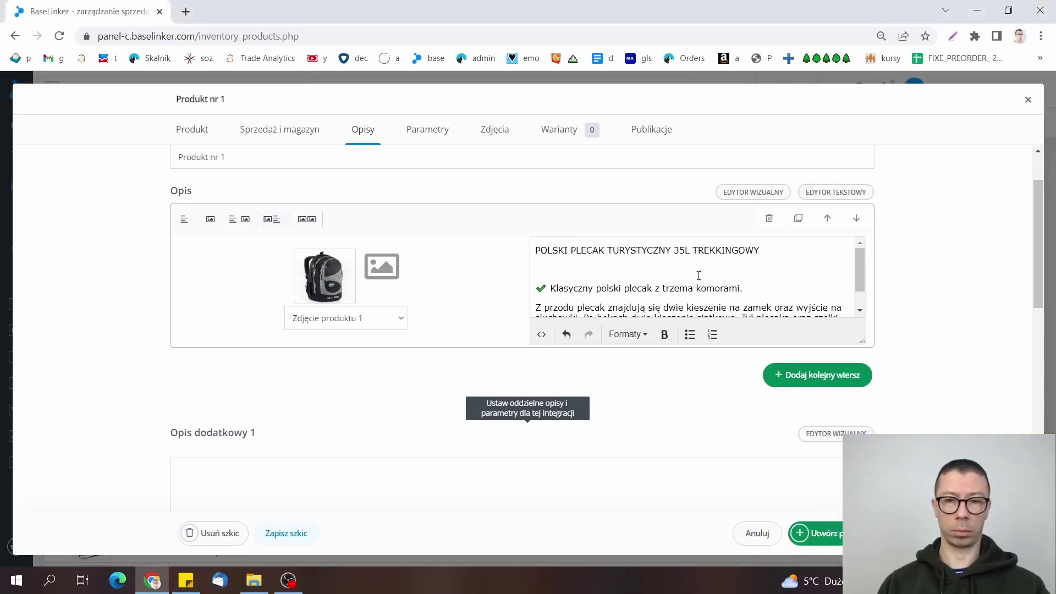
Format the description's title line "POLSKI PLECAK TURYSTYCZNY 35L TREKKINGOWY" as a heading.
drag(772, 247, 533, 249)
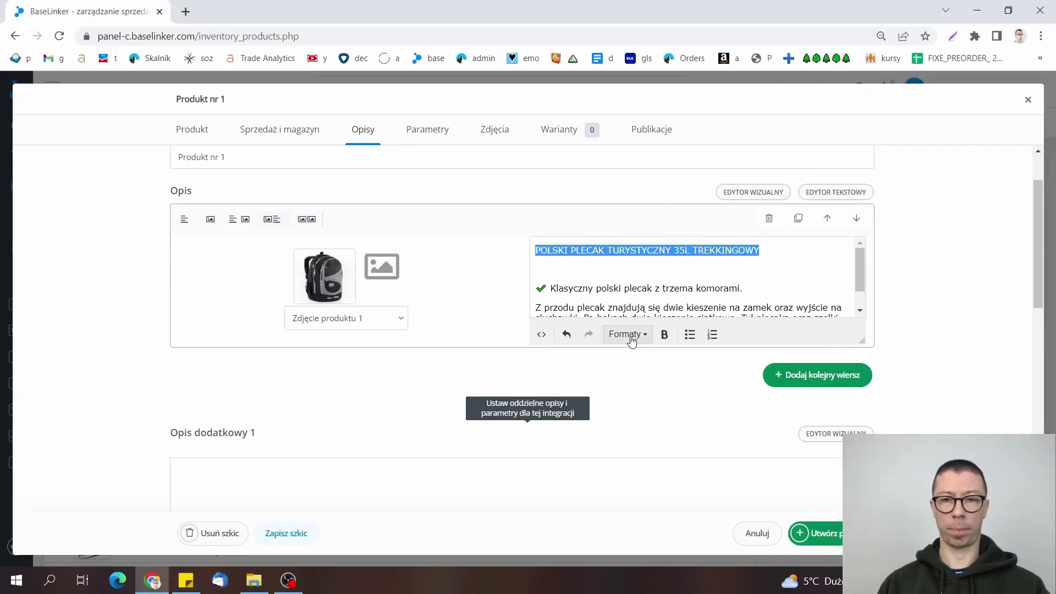
click(628, 334)
click(636, 374)
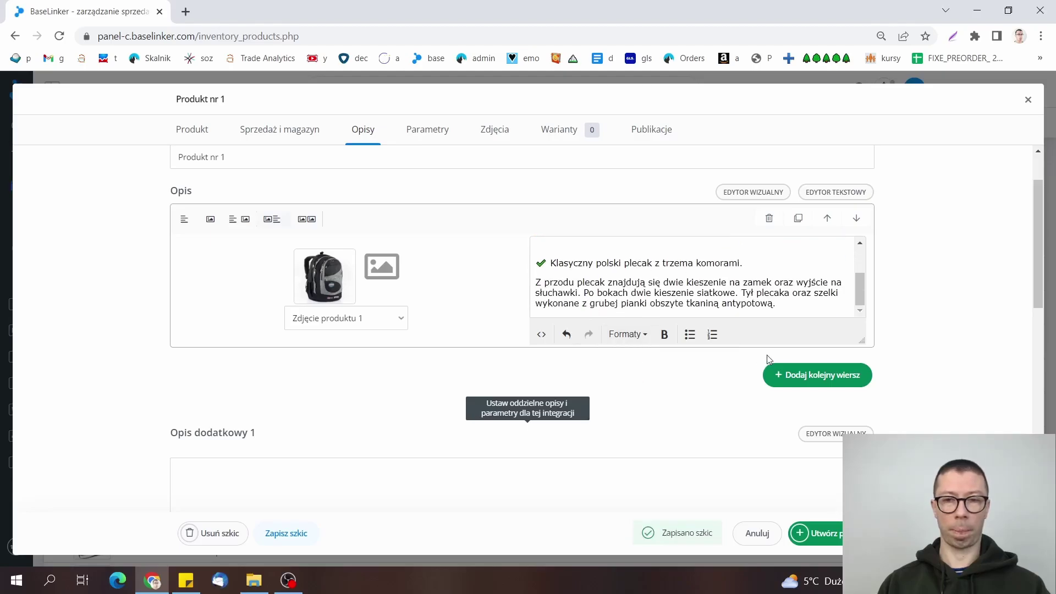
Add a second description row laid out as text followed by an image, using product photo 2 as the image.
click(786, 377)
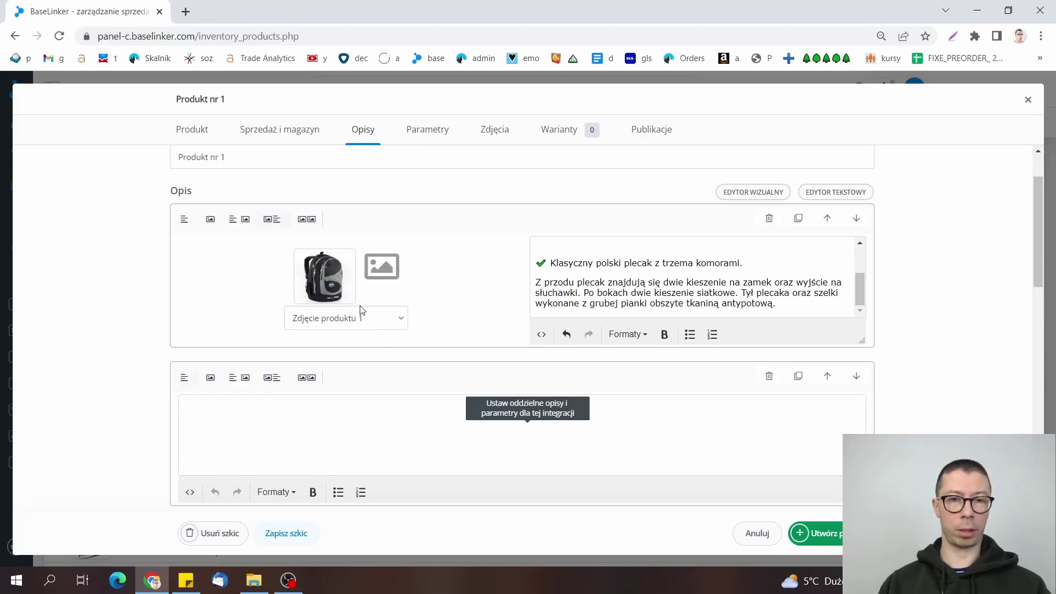
scroll(391, 318, down, 1)
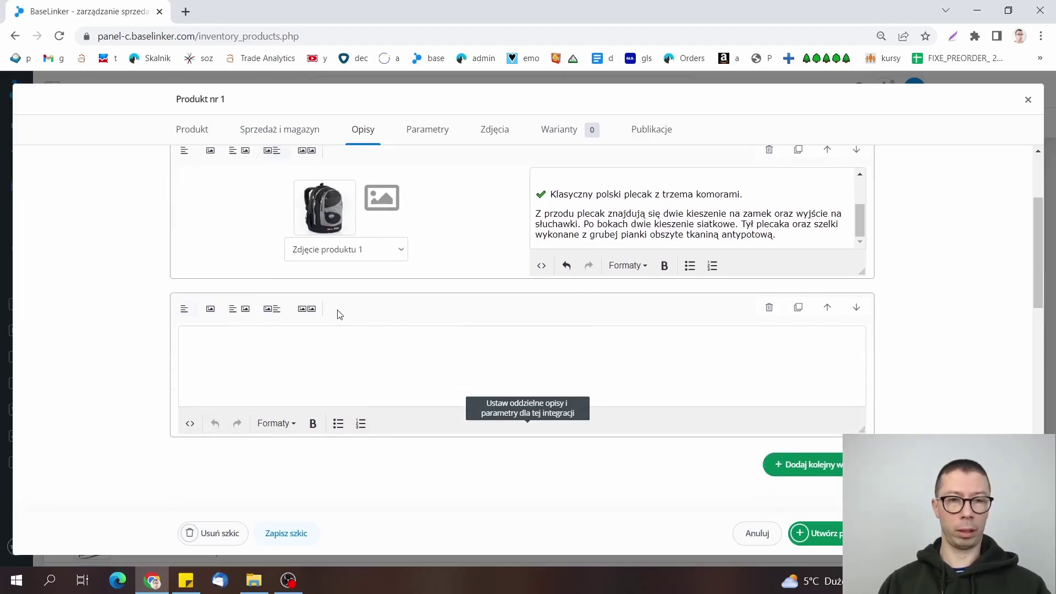
click(241, 310)
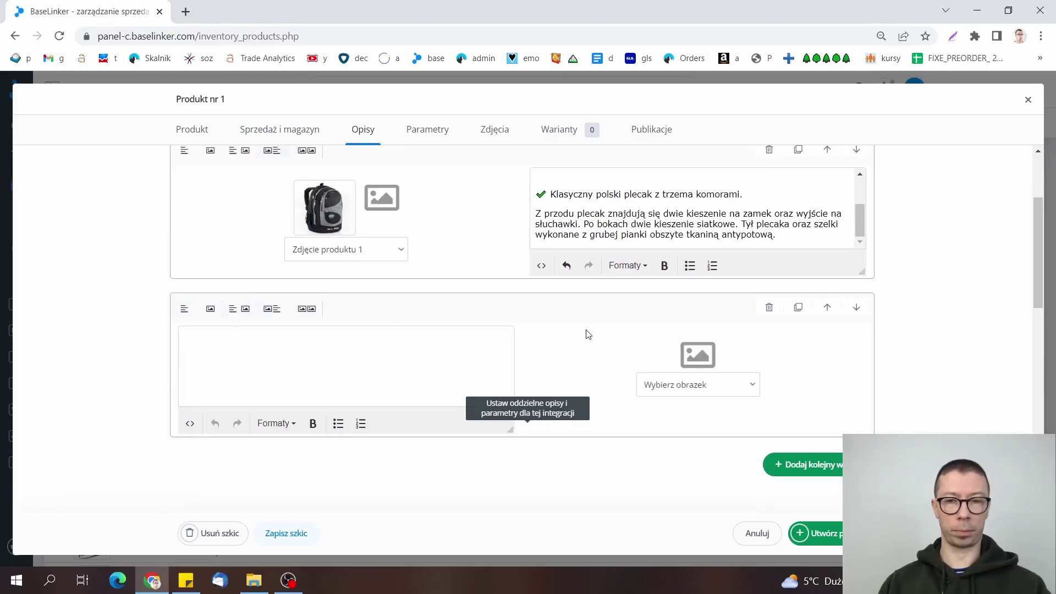
click(683, 386)
click(682, 203)
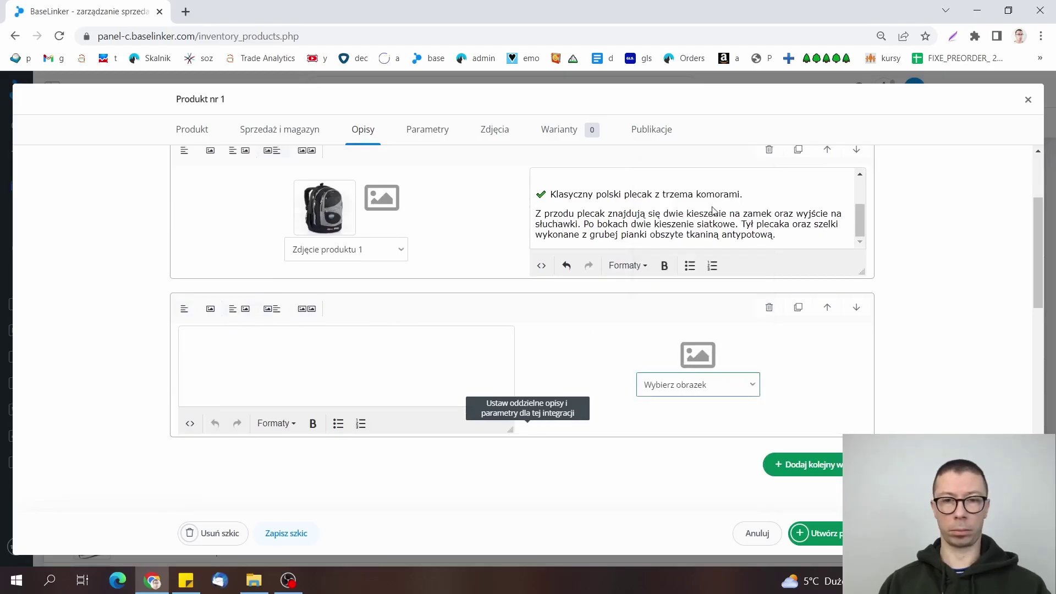
Copy the "Plecak od polskiego producenta - CONVEY" line and the full specification list from the Sticky Notes note into the second row's text area.
click(186, 580)
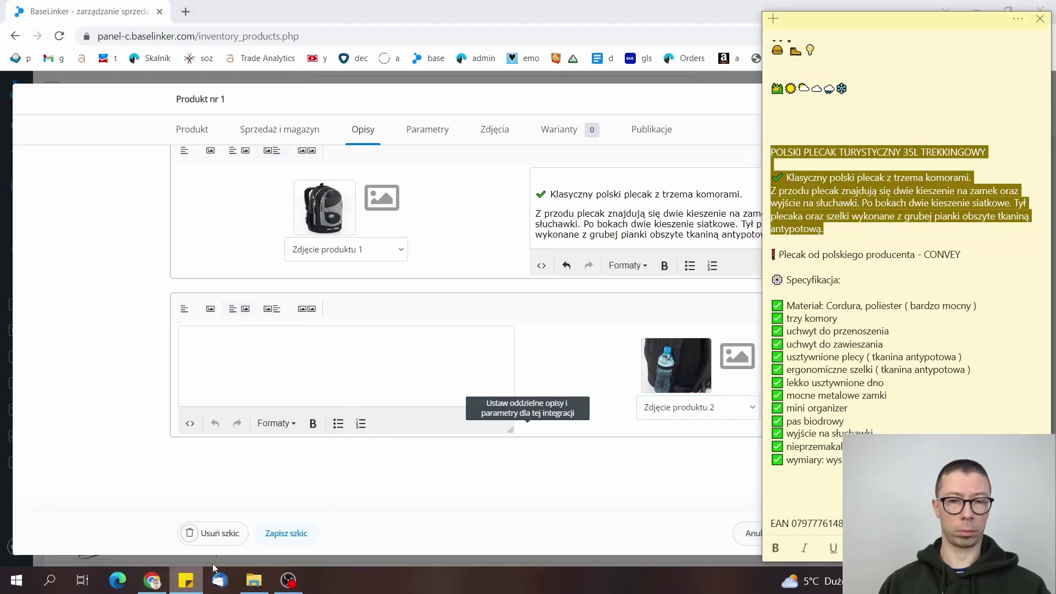
drag(771, 252, 772, 472)
key(ctrl+c)
click(417, 374)
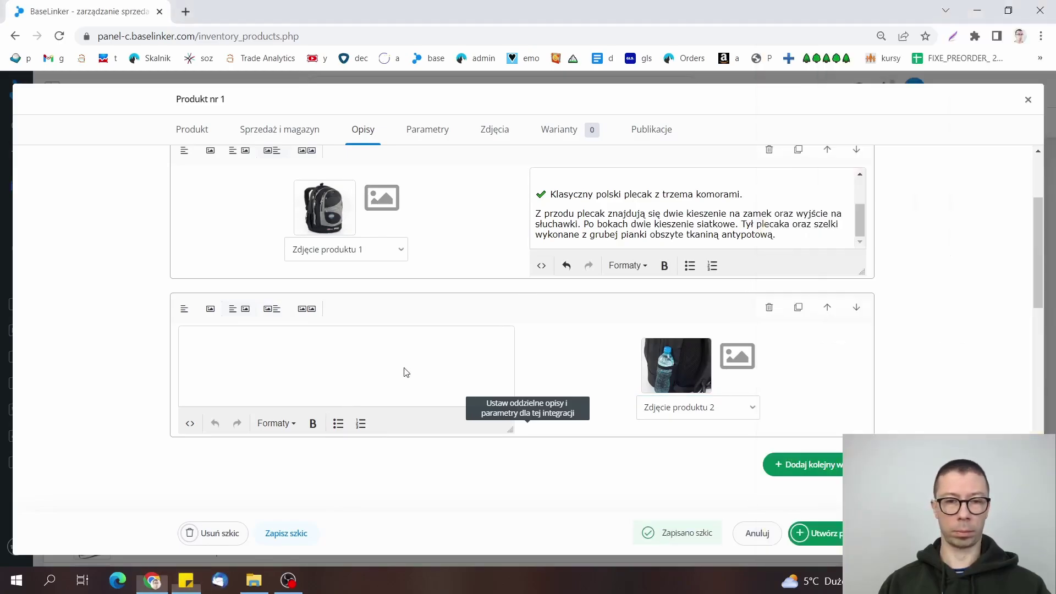
key(ctrl+v)
Add a third description row with two images side by side, using product photos 3 and 4.
scroll(630, 366, down, 3)
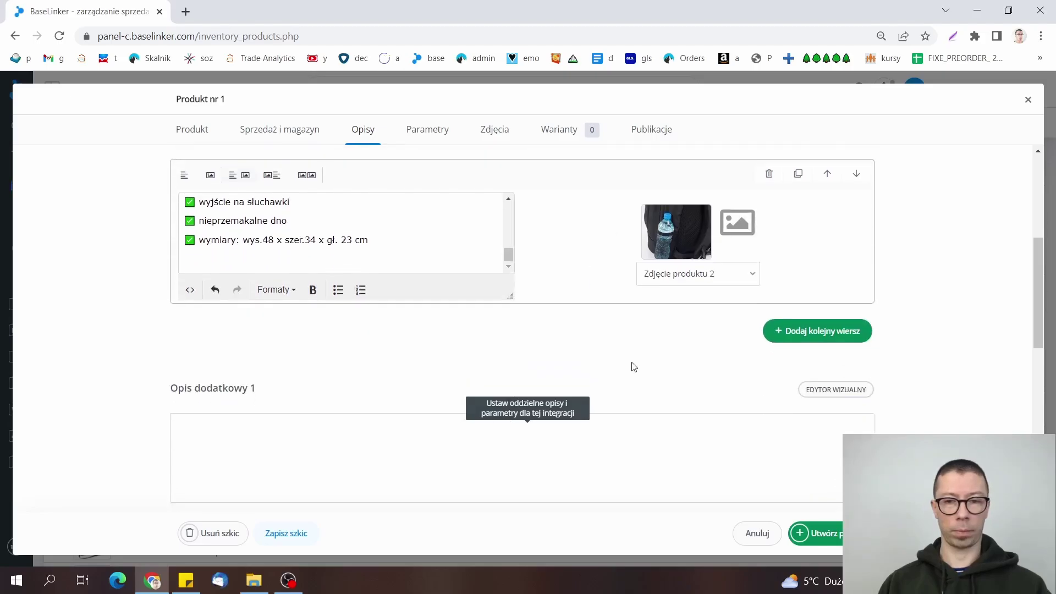
click(804, 329)
scroll(378, 308, down, 1)
click(307, 260)
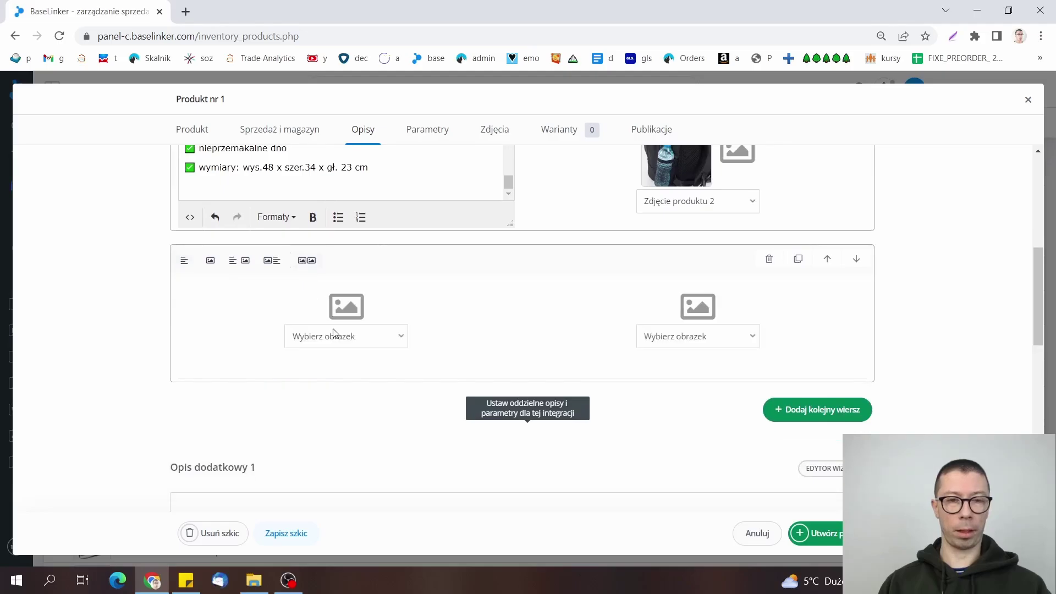
click(333, 332)
click(358, 401)
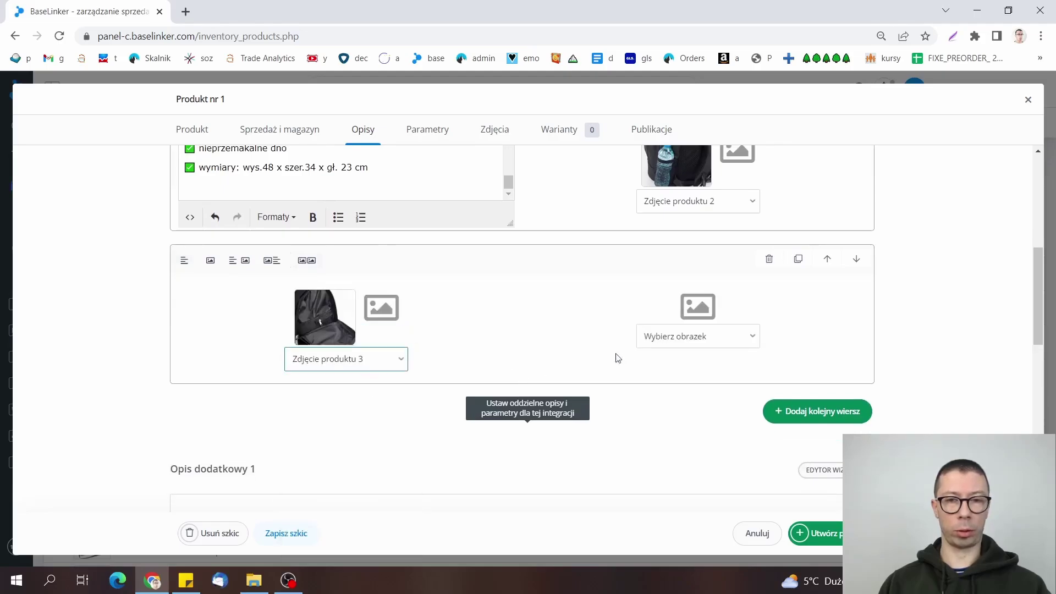
click(685, 337)
click(725, 411)
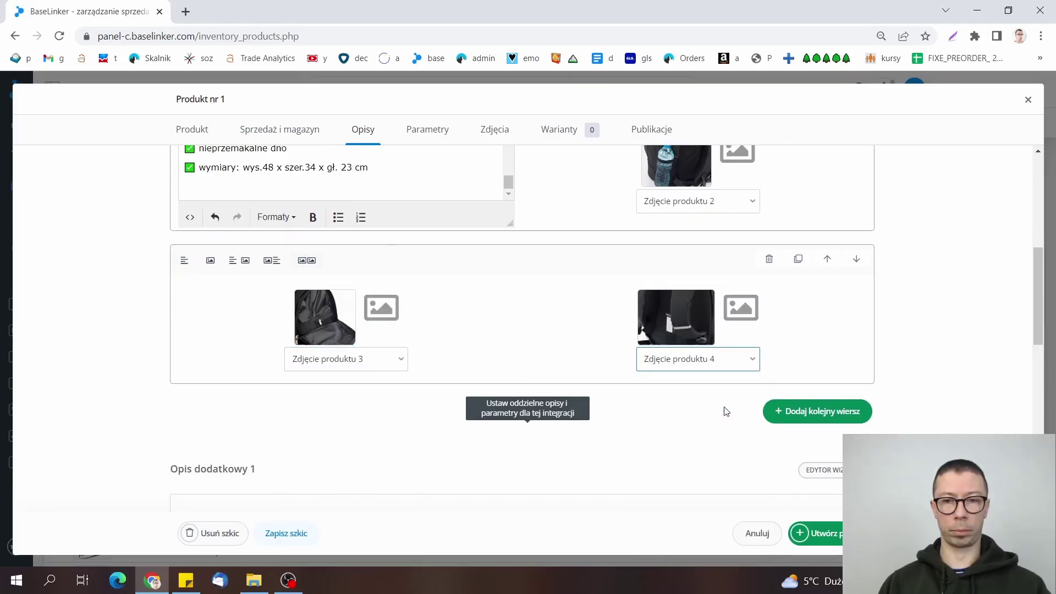
Add a fourth description row with a single image and set it to product photo 5.
scroll(759, 363, down, 1)
click(780, 352)
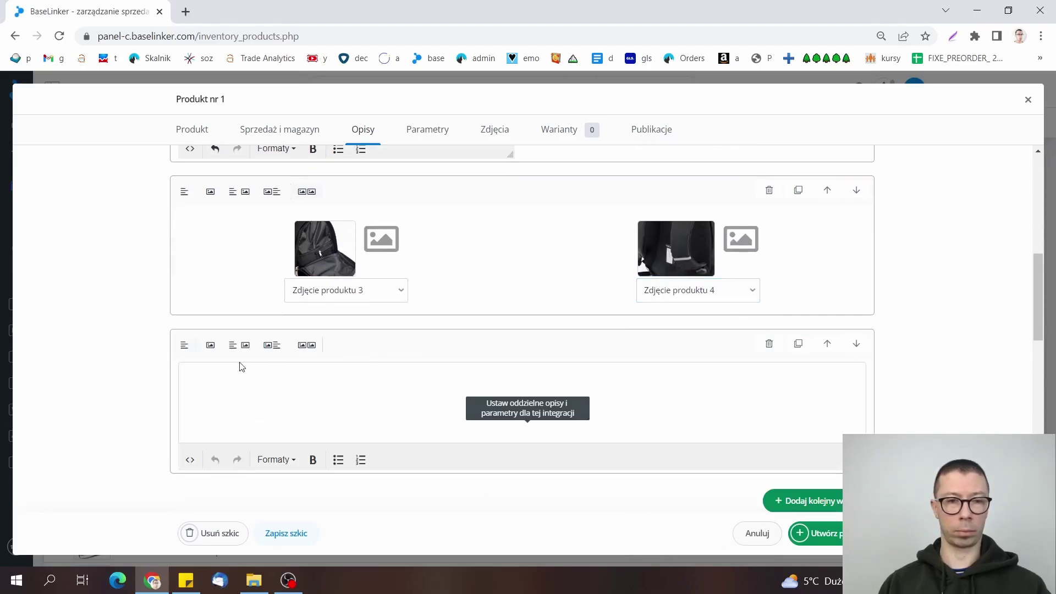
click(205, 349)
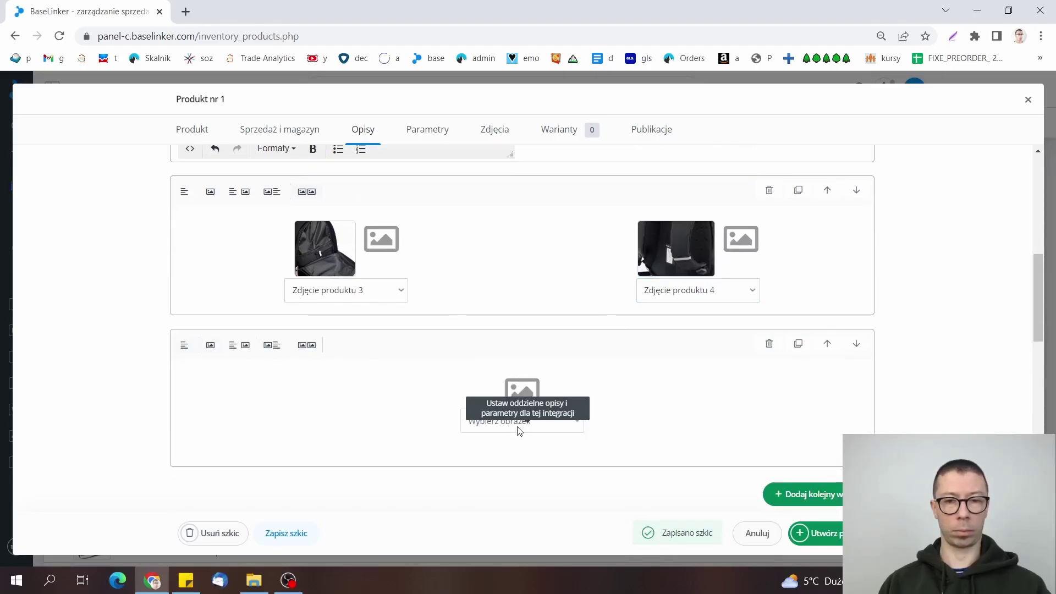
click(519, 426)
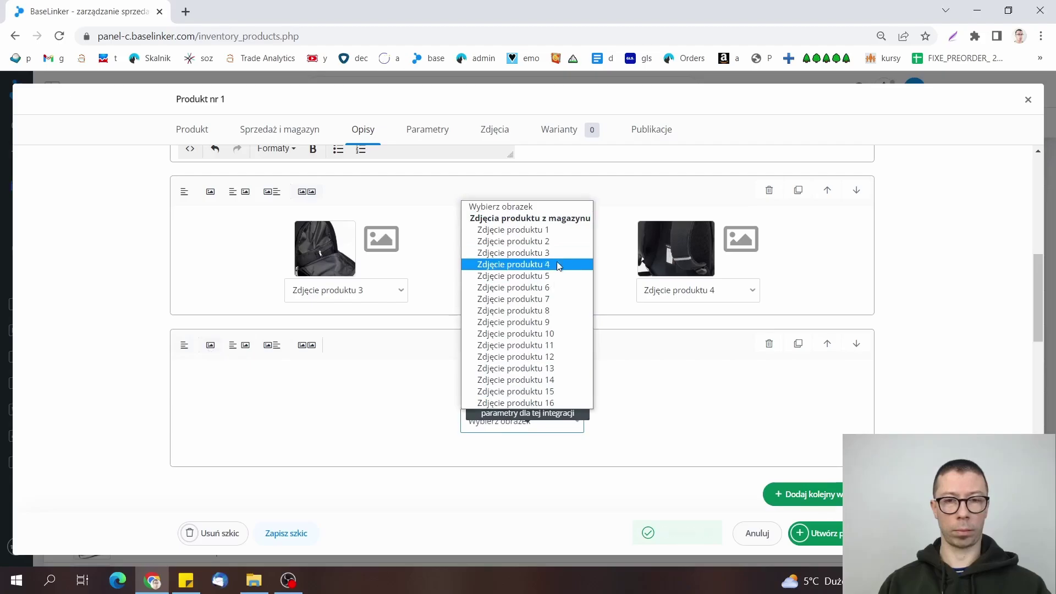
click(558, 265)
click(507, 447)
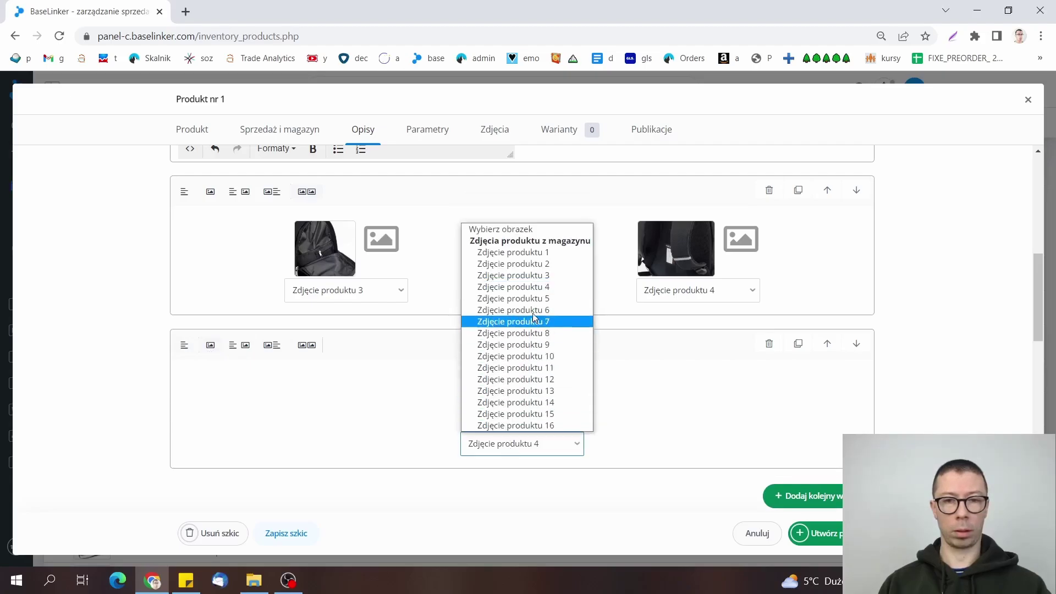
click(538, 303)
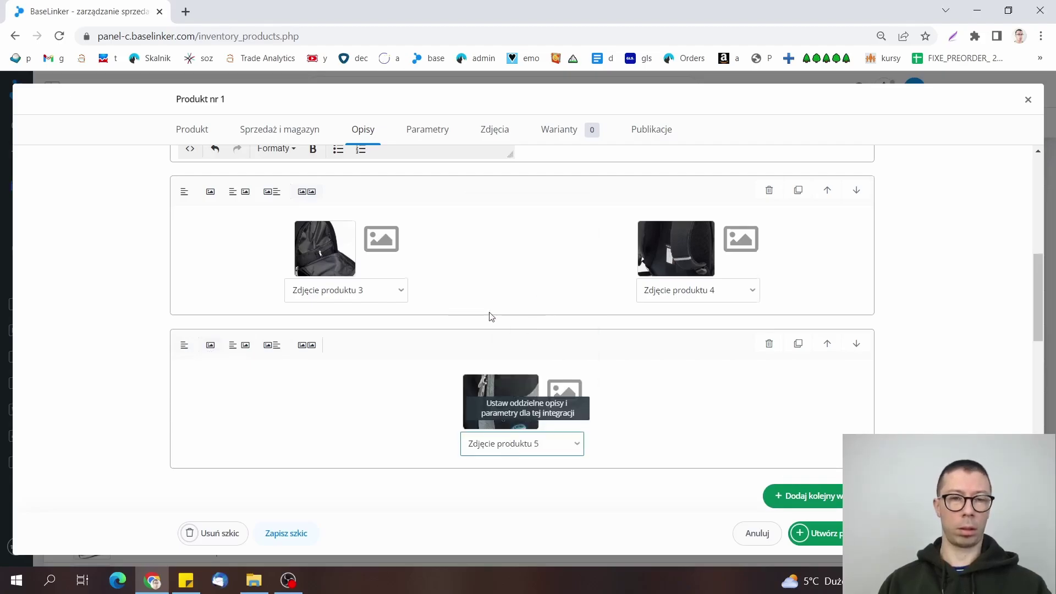
Copy the backpack title and introductory paragraph from the Sticky Notes note into Opis dodatkowy 1 and delete the paragraph's check mark emoji.
scroll(160, 240, down, 1)
scroll(165, 269, up, 5)
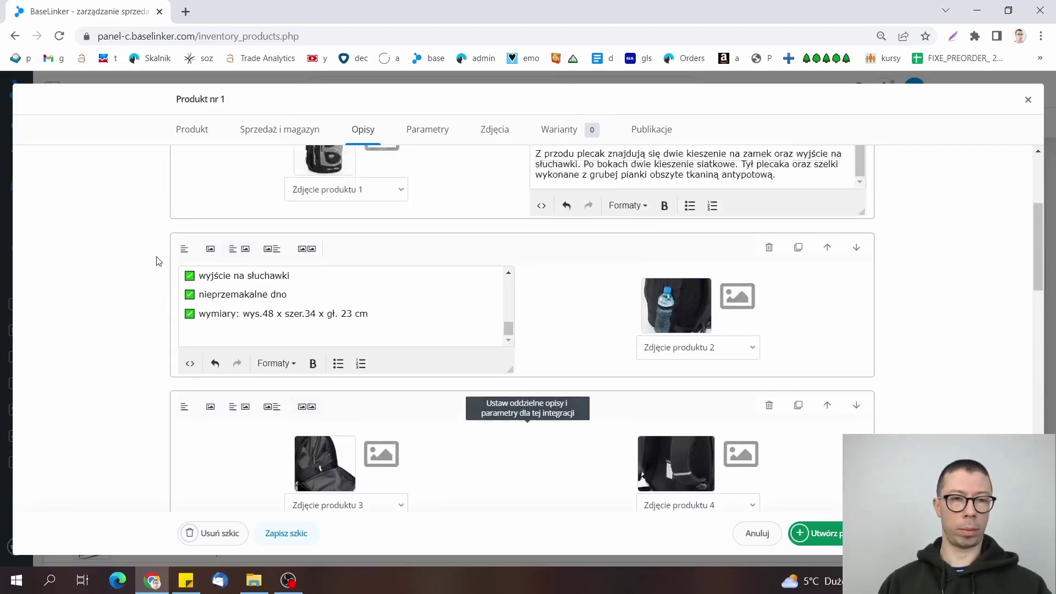
scroll(157, 261, up, 2)
scroll(157, 260, down, 5)
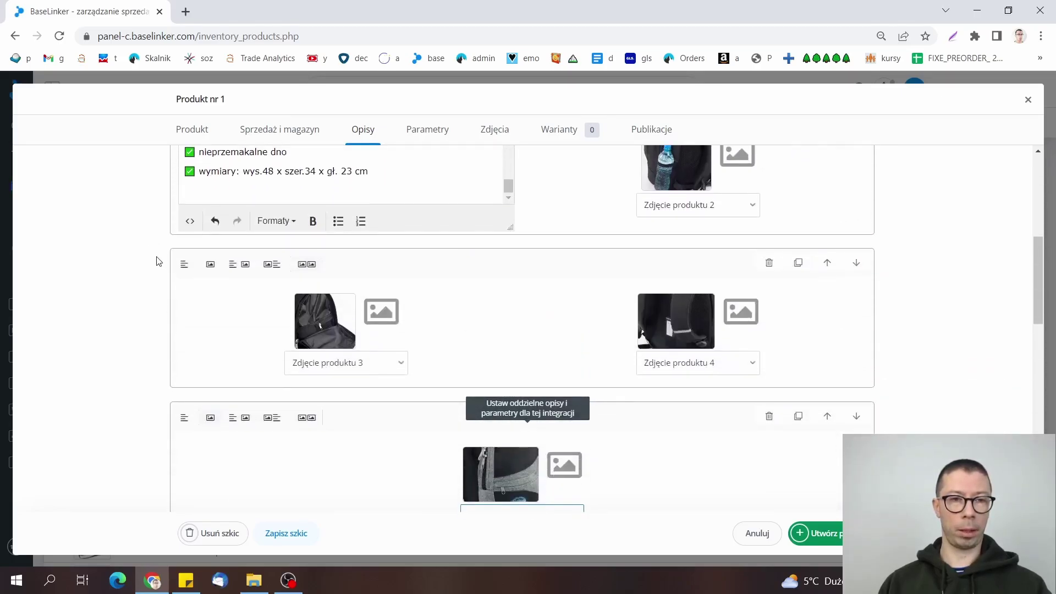
scroll(157, 261, up, 1)
scroll(157, 261, down, 6)
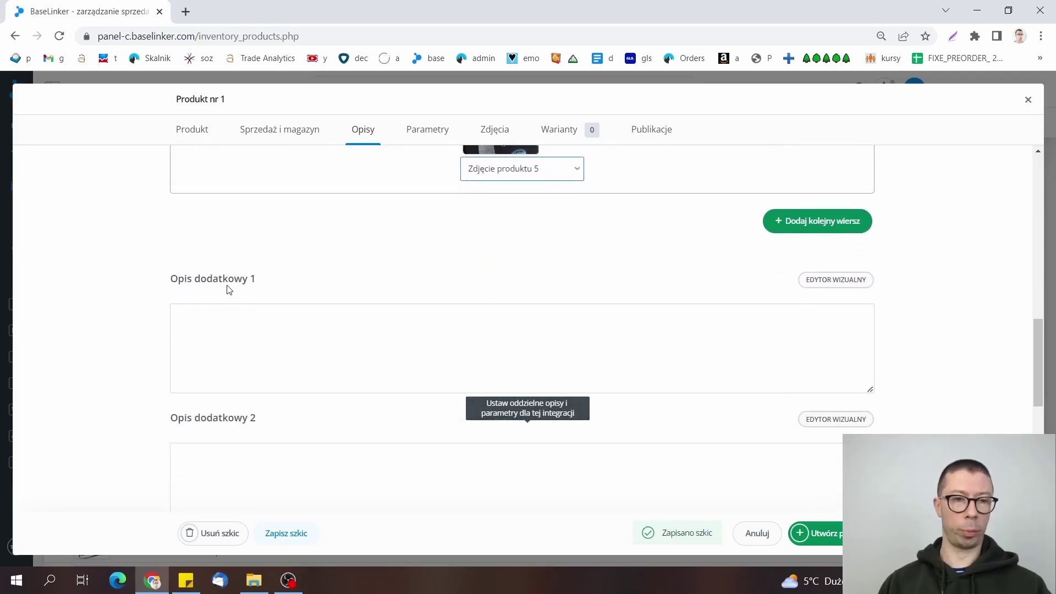
click(236, 323)
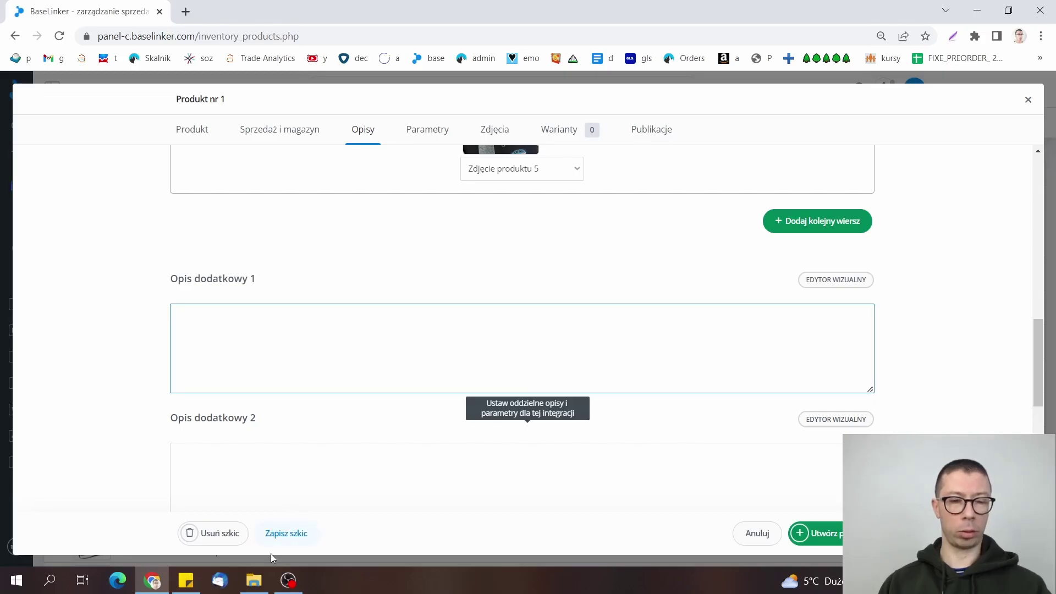
click(186, 580)
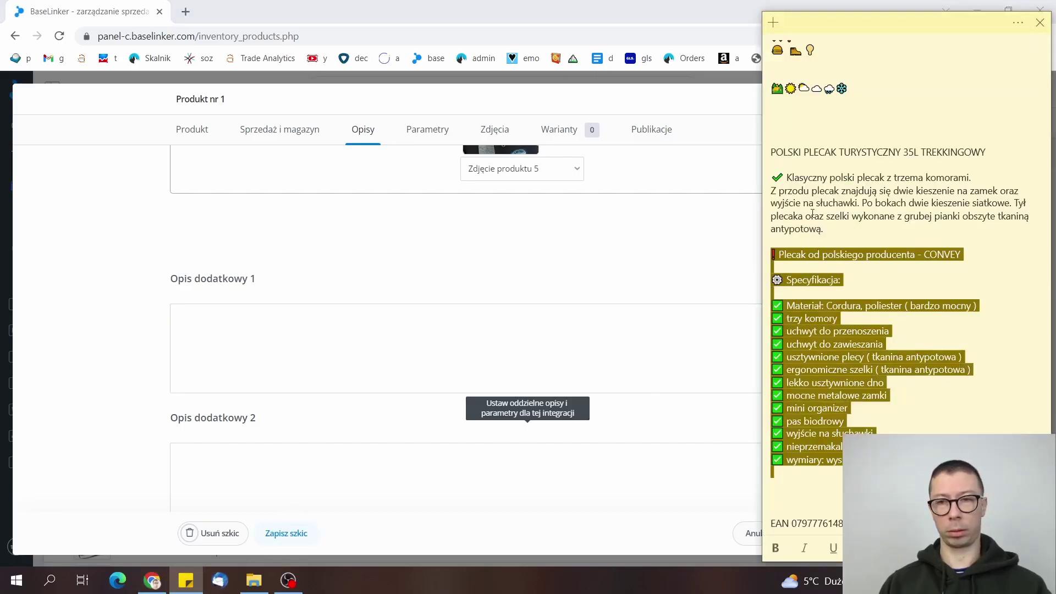
drag(771, 152, 828, 228)
key(ctrl+c)
click(325, 318)
key(ctrl+v)
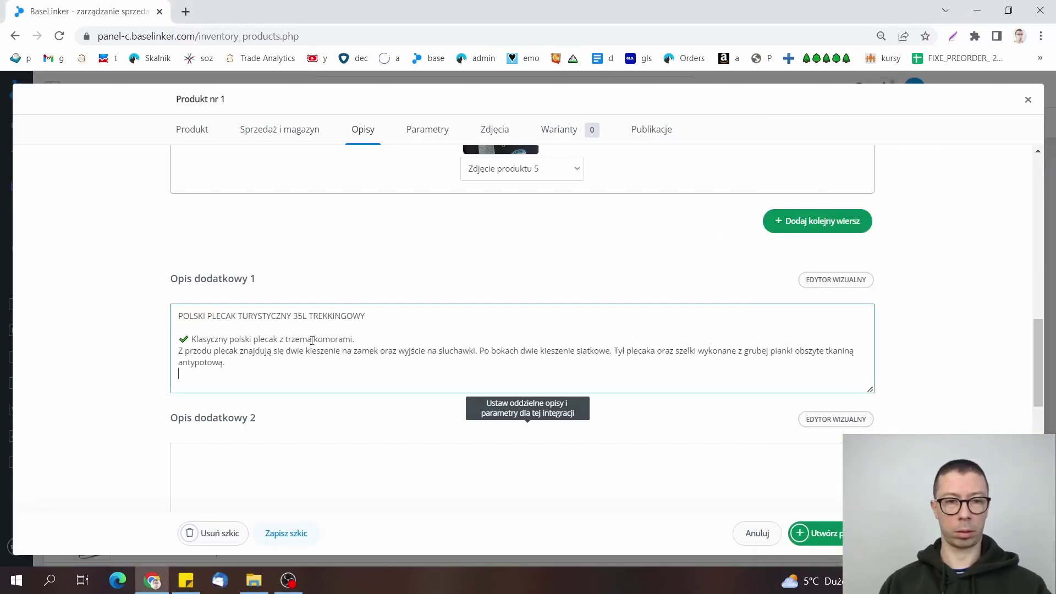
drag(191, 337, 176, 339)
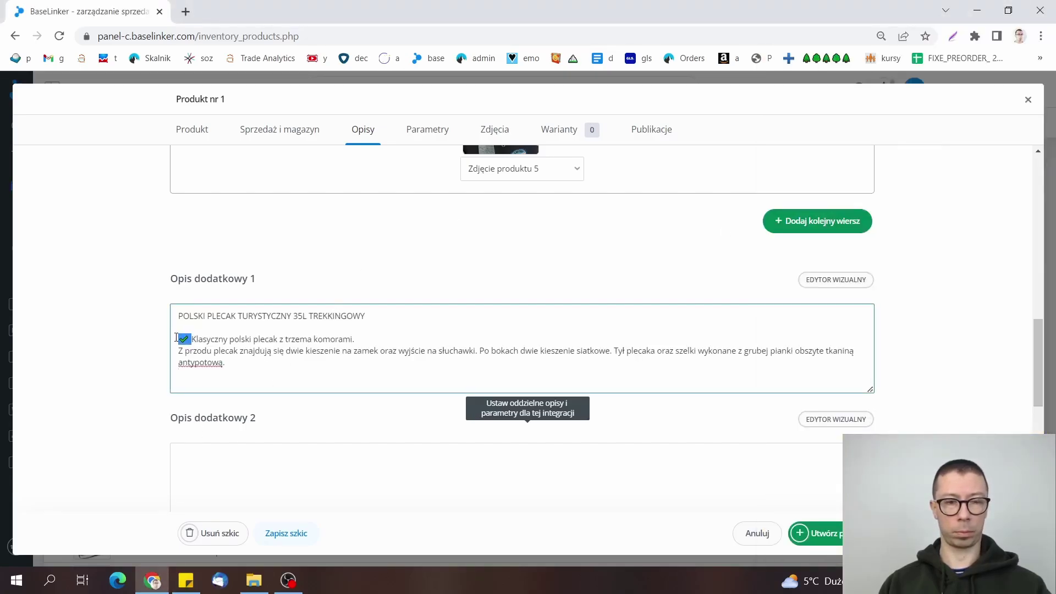
key(BackSpace)
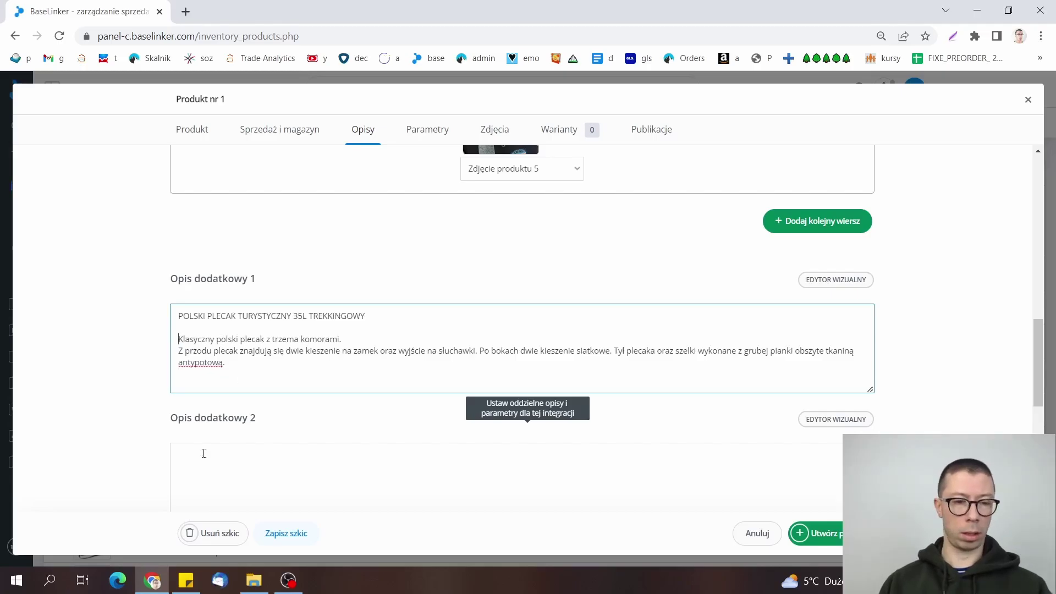
Copy the "Specyfikacja" heading and its item list from the Sticky Notes note to the end of Opis dodatkowy 1.
click(186, 580)
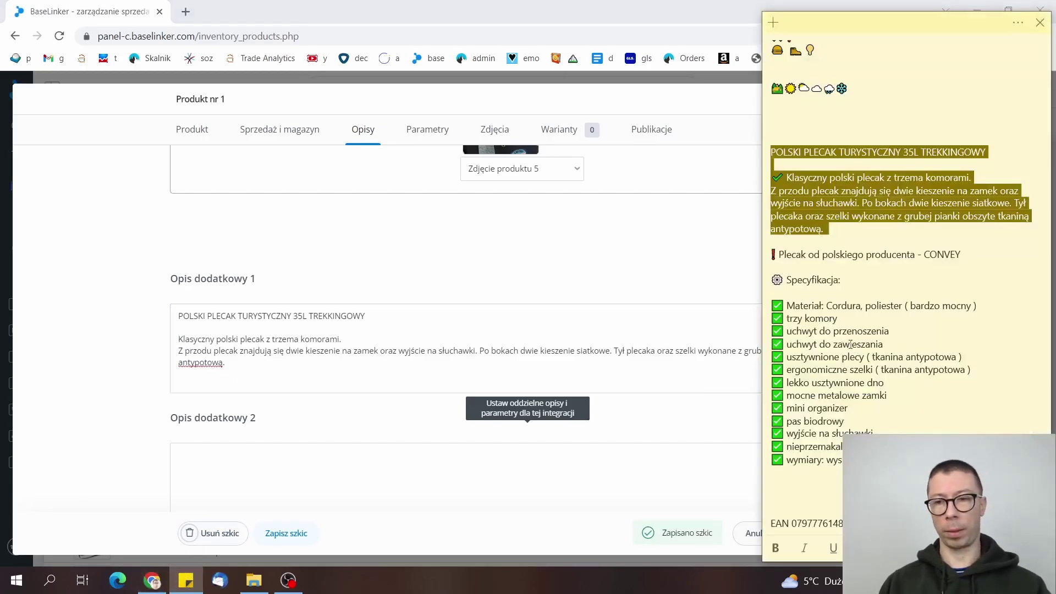
drag(774, 275, 858, 462)
key(ctrl+c)
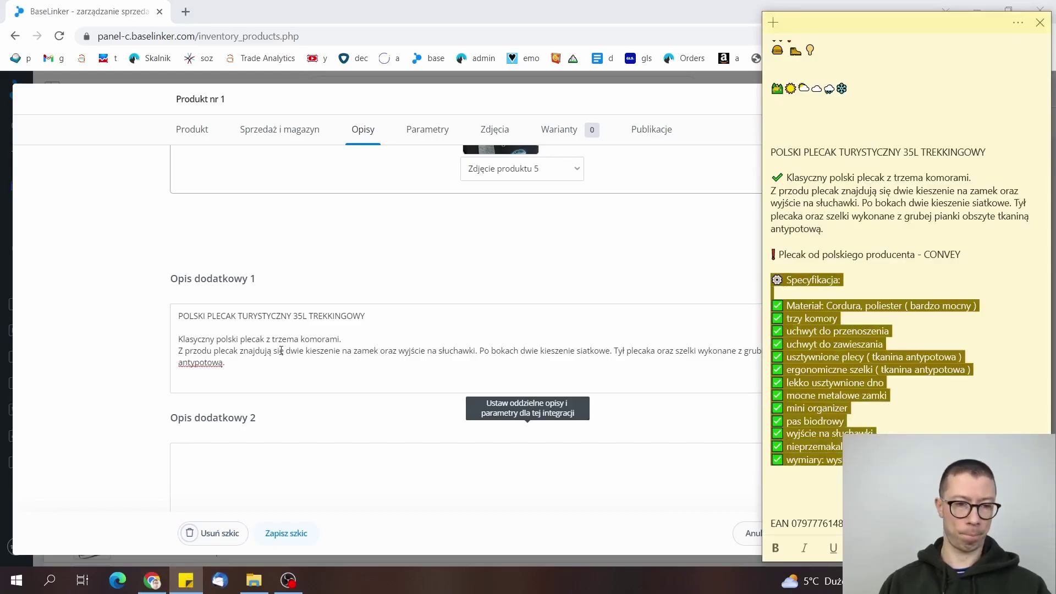
click(252, 370)
key(ctrl+v)
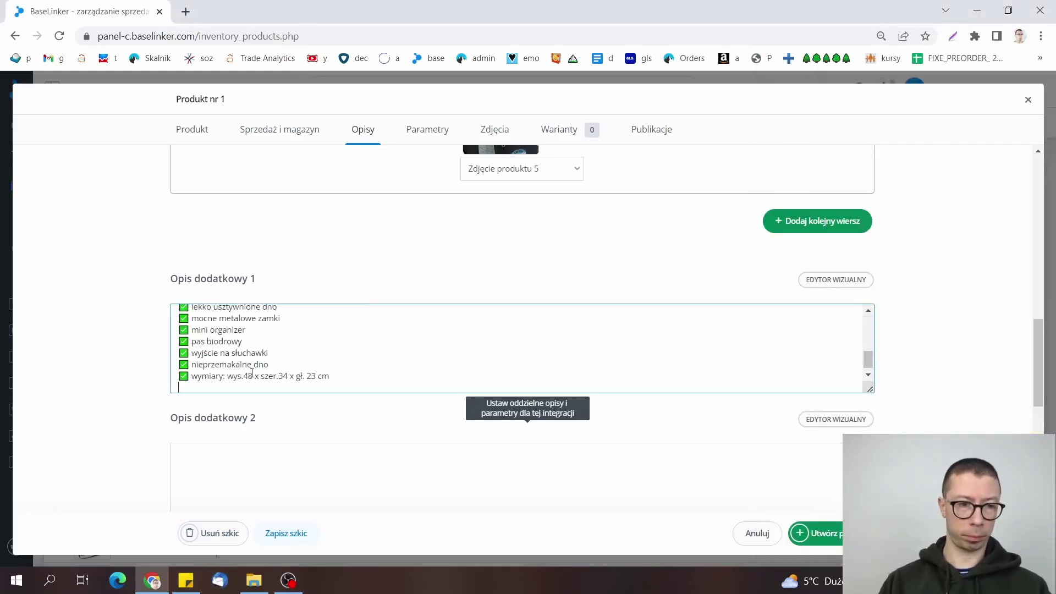
Delete the green check mark emoji in front of every specification item in Opis dodatkowy 1, from "wymiary" up to "Materiał".
scroll(225, 356, up, 1)
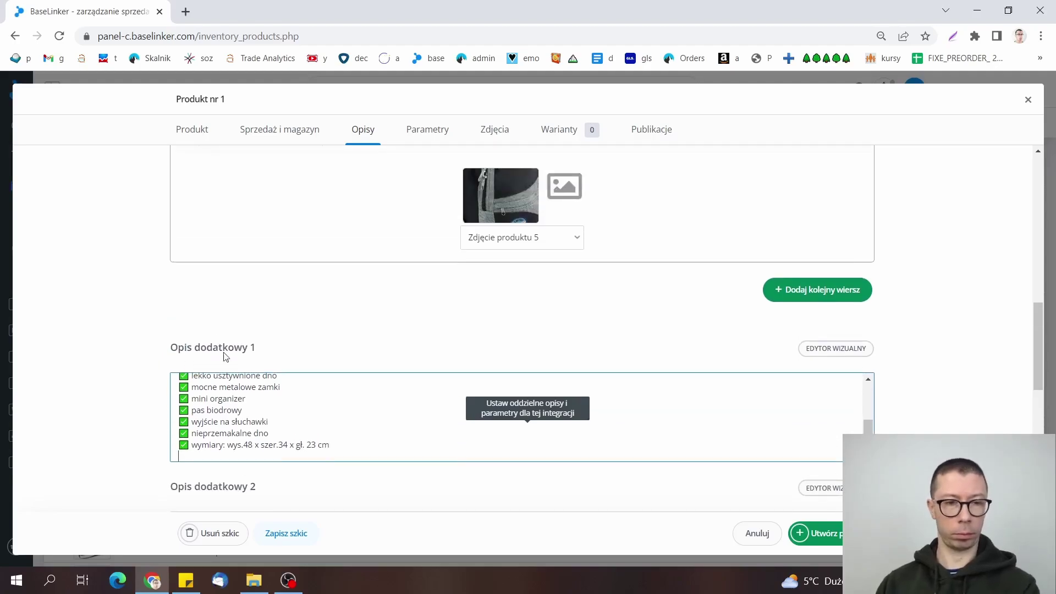
click(190, 446)
key(BackSpace)
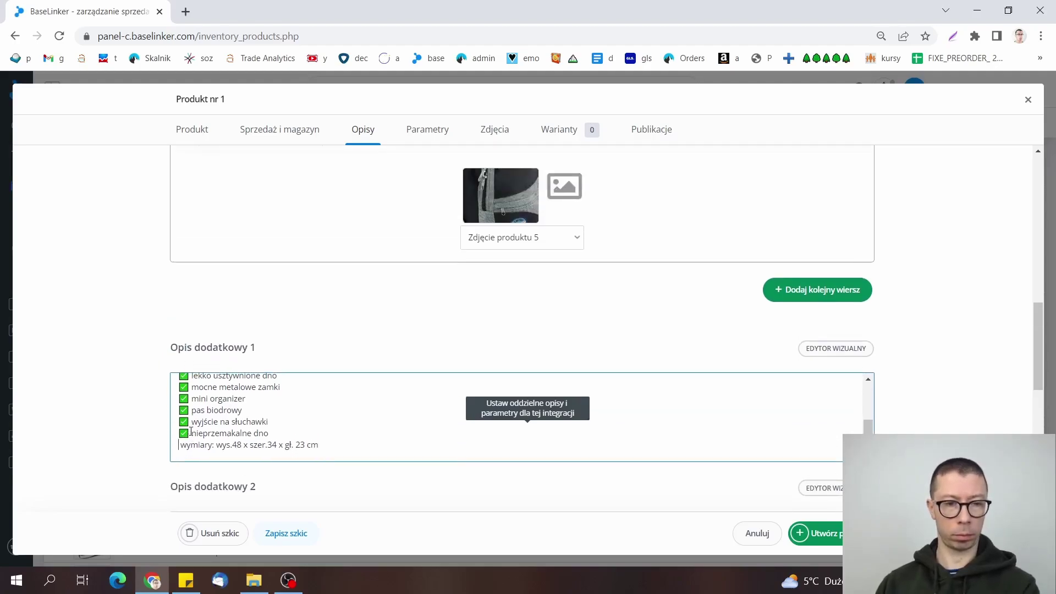
click(189, 433)
key(BackSpace)
click(187, 421)
key(BackSpace)
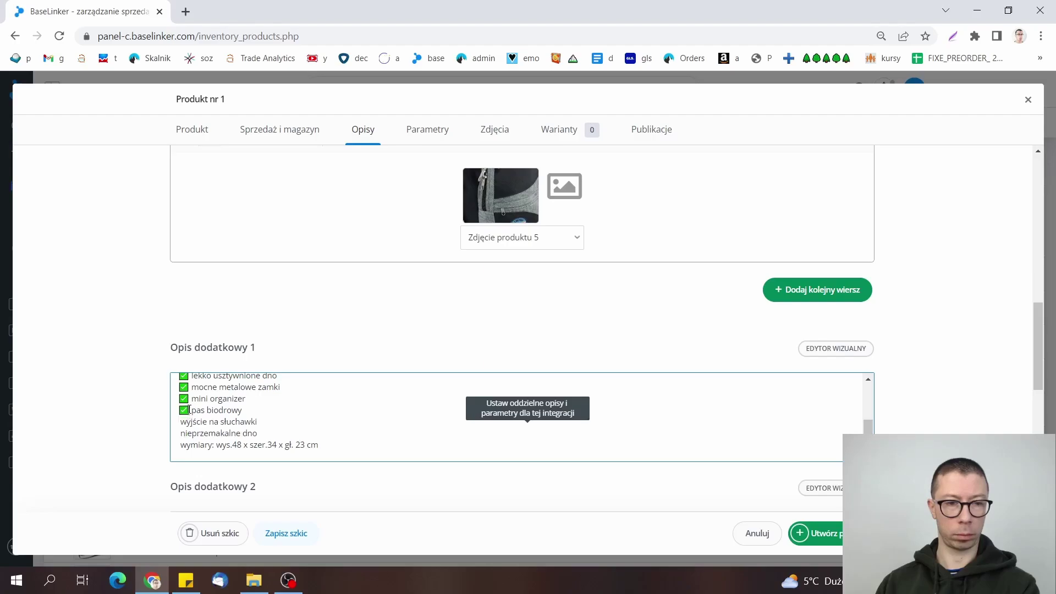
click(190, 411)
key(BackSpace)
click(189, 398)
key(BackSpace)
scroll(182, 429, up, 3)
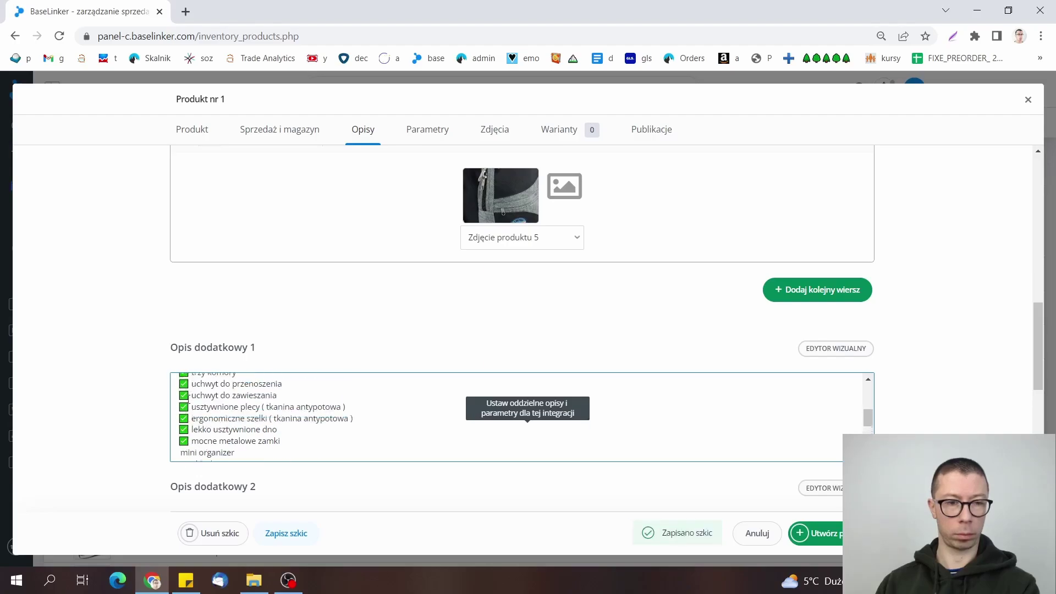
click(189, 444)
key(BackSpace)
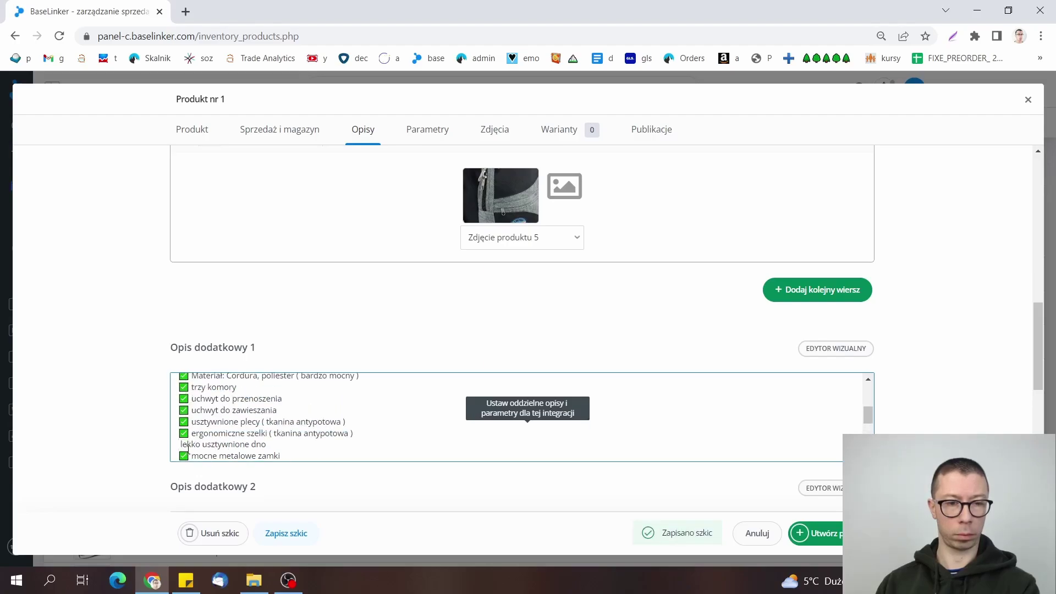
click(189, 456)
key(BackSpace)
click(189, 433)
key(BackSpace)
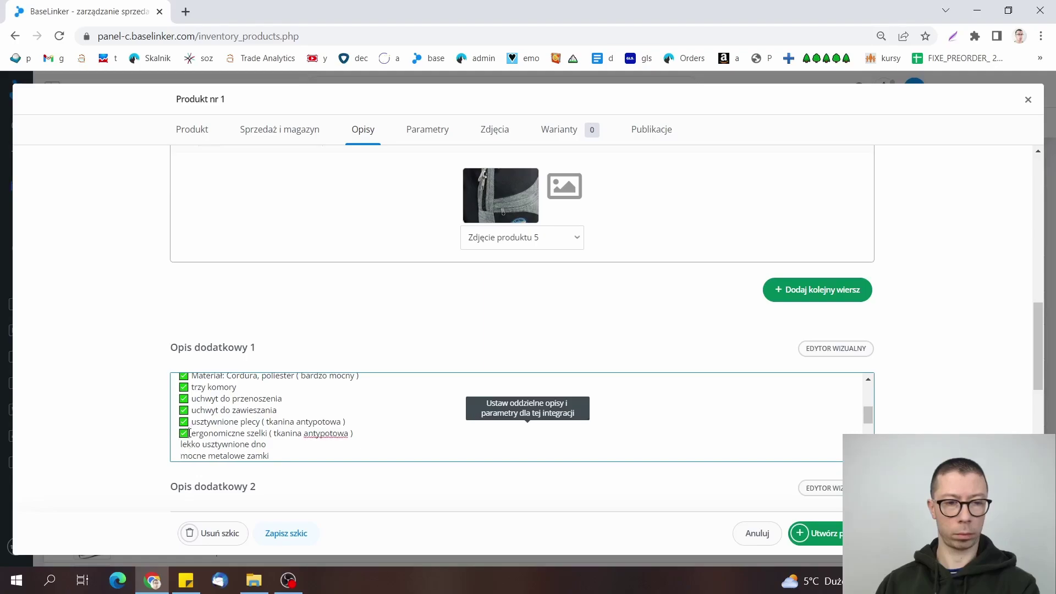
click(189, 422)
key(BackSpace)
click(189, 410)
key(BackSpace)
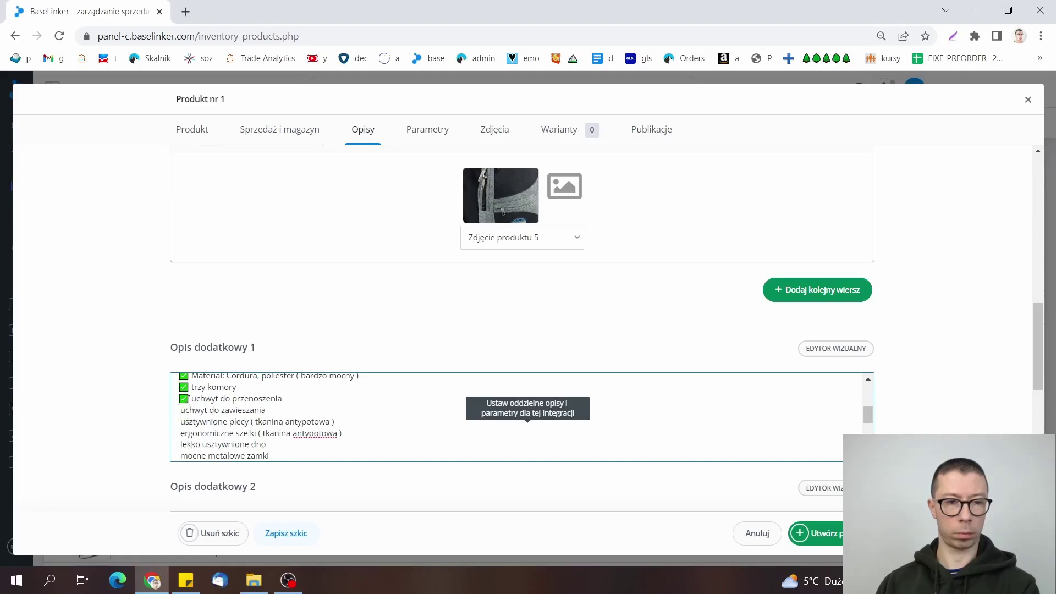
click(189, 399)
key(BackSpace)
click(189, 387)
key(BackSpace)
scroll(186, 418, up, 2)
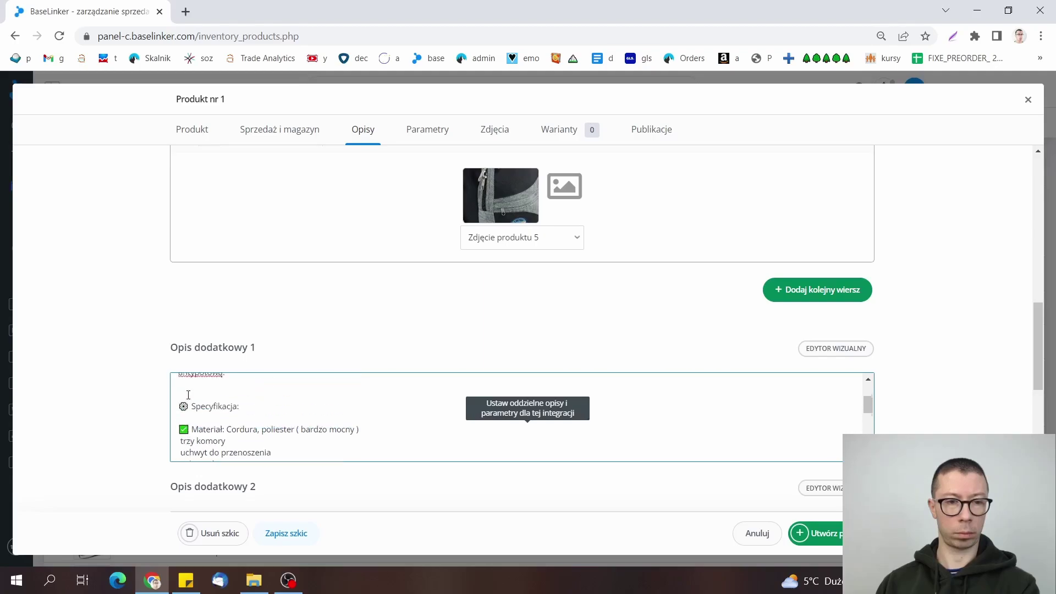
click(192, 443)
key(BackSpace)
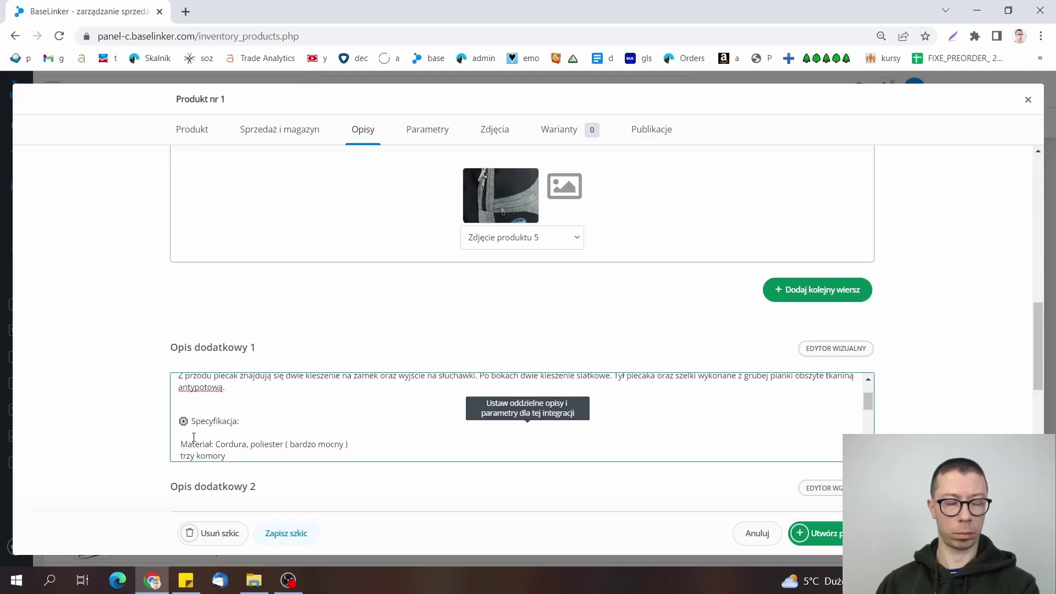
Add a product parameter named "wysokość" with the value "40 cm".
scroll(385, 297, down, 2)
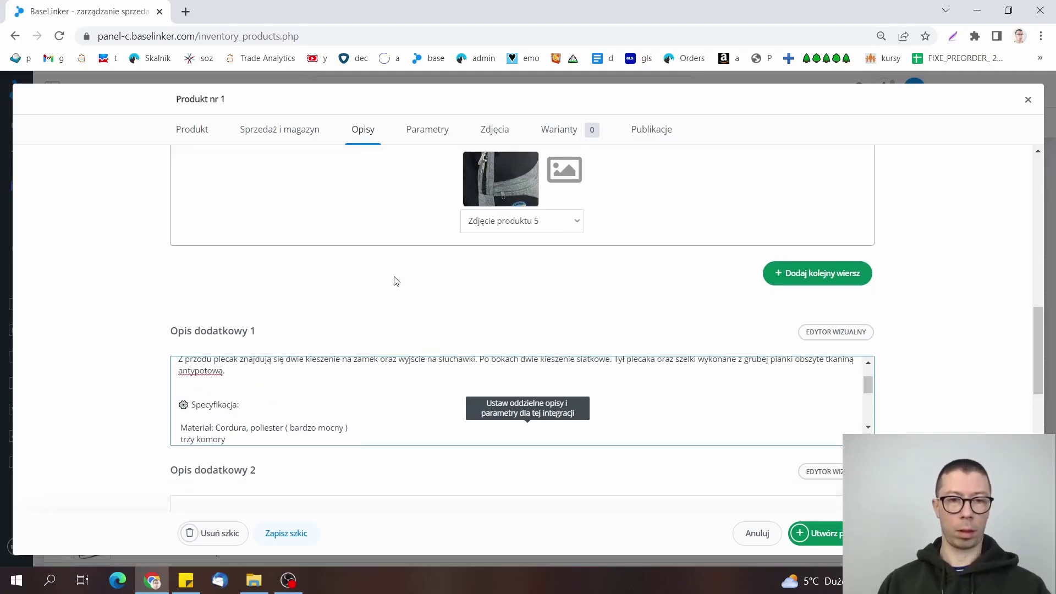
scroll(462, 292, up, 2)
scroll(254, 225, up, 10)
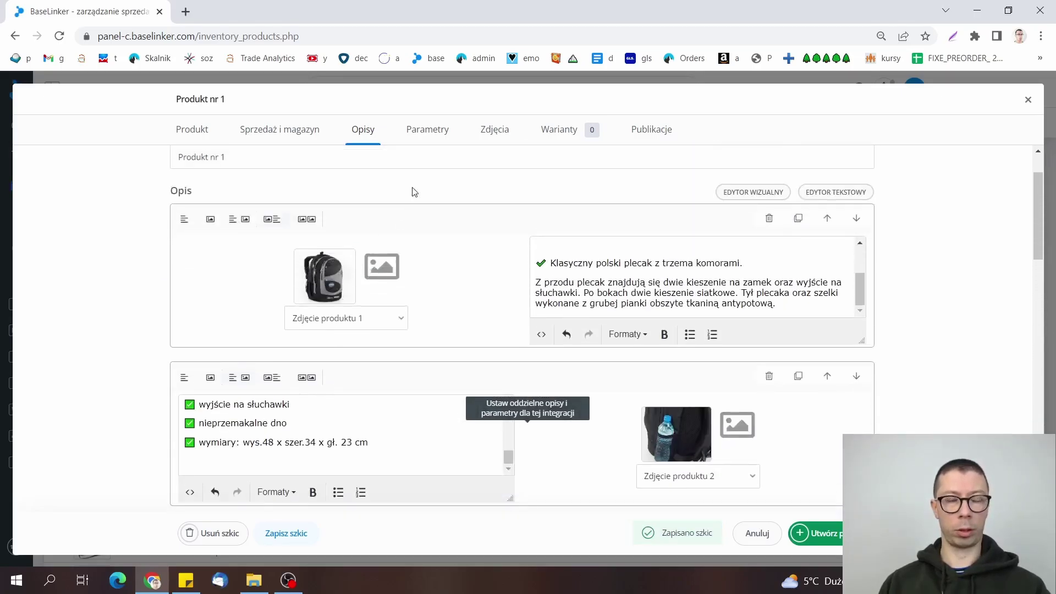
click(437, 142)
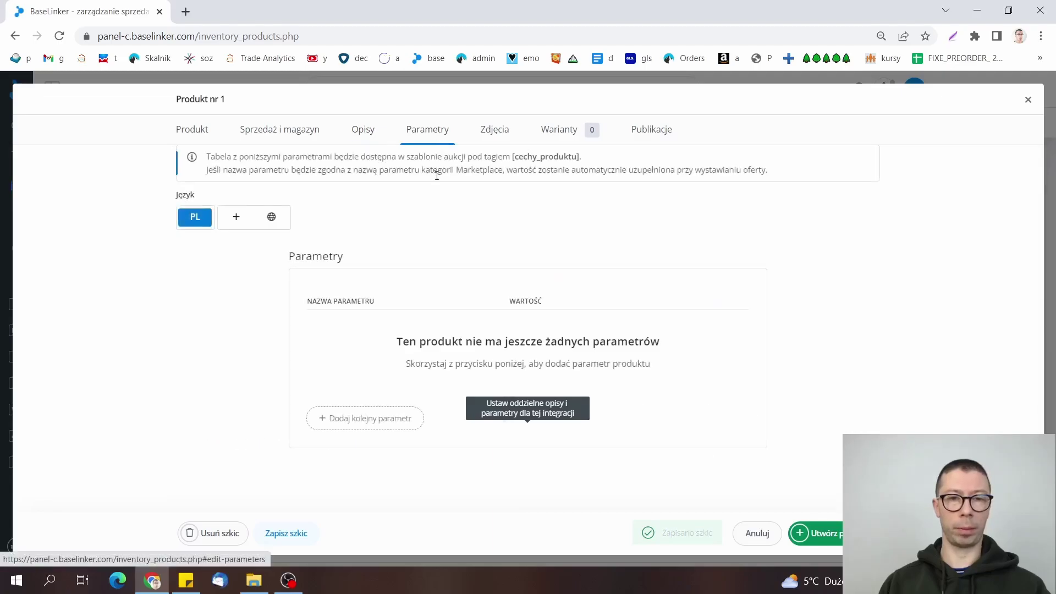
click(370, 428)
click(408, 319)
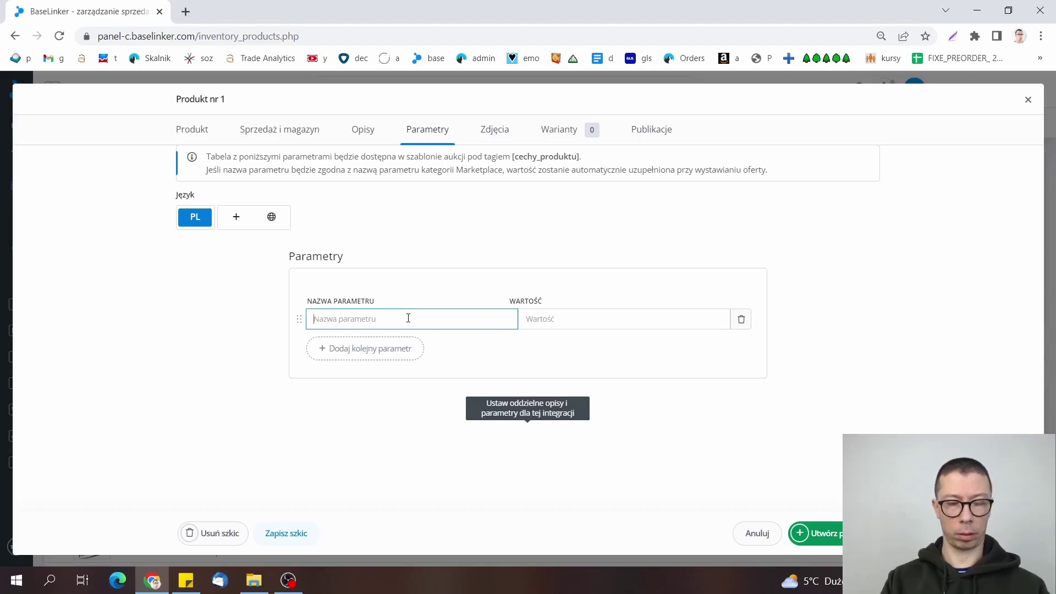
text(wysokość)
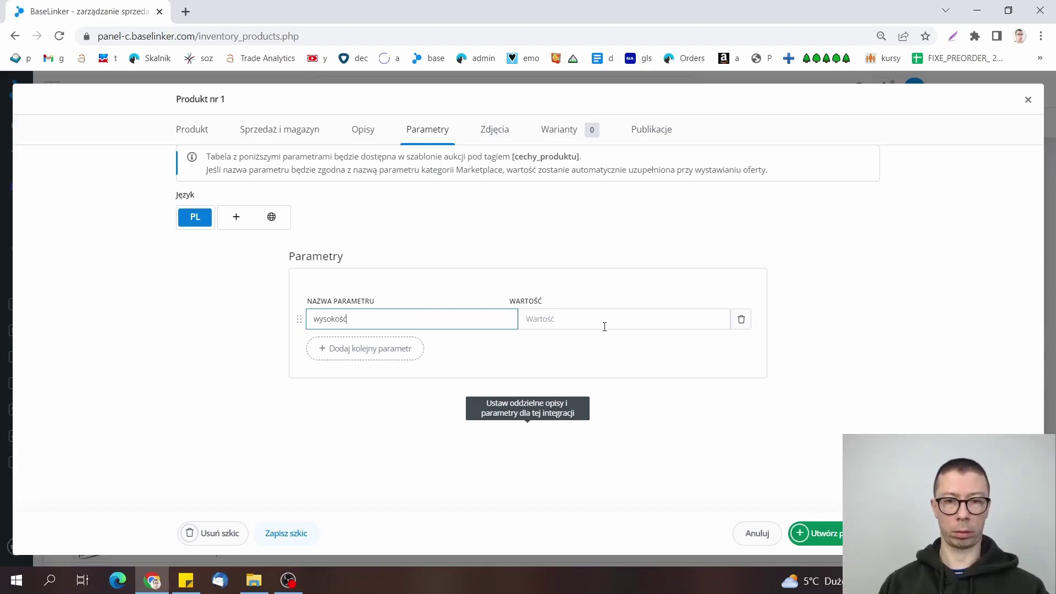
click(602, 319)
text(40)
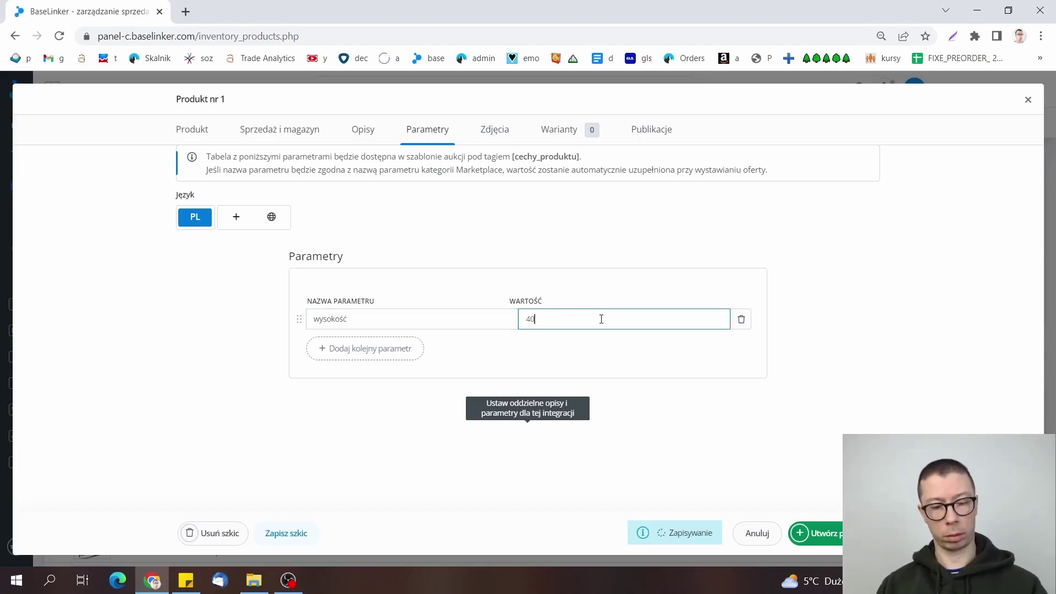
text( cm)
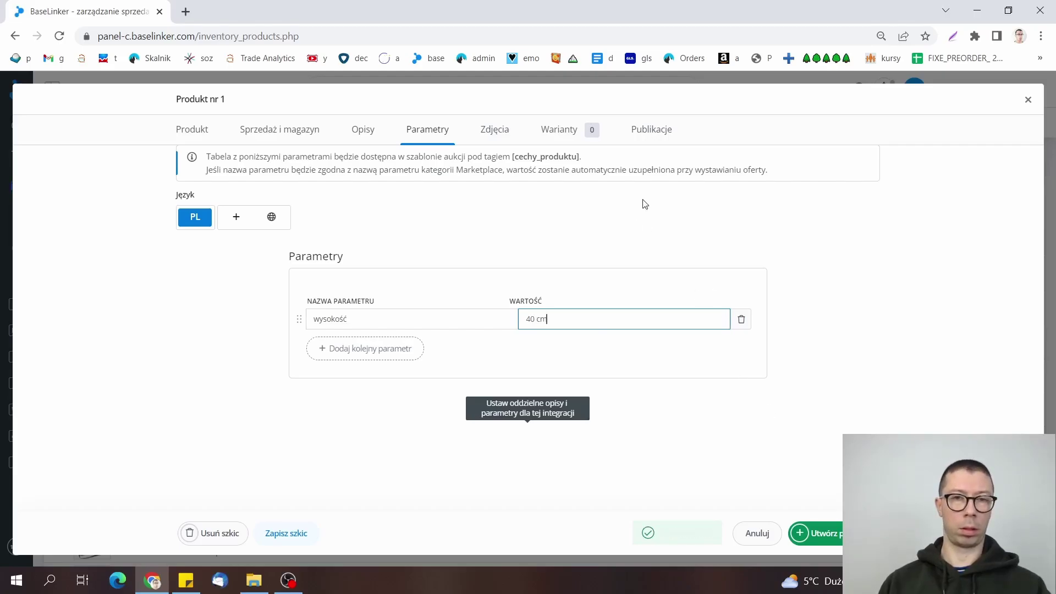
Review the product's photos, its variants section and the field modifications for the connected sales channels, including Allegro.
click(491, 130)
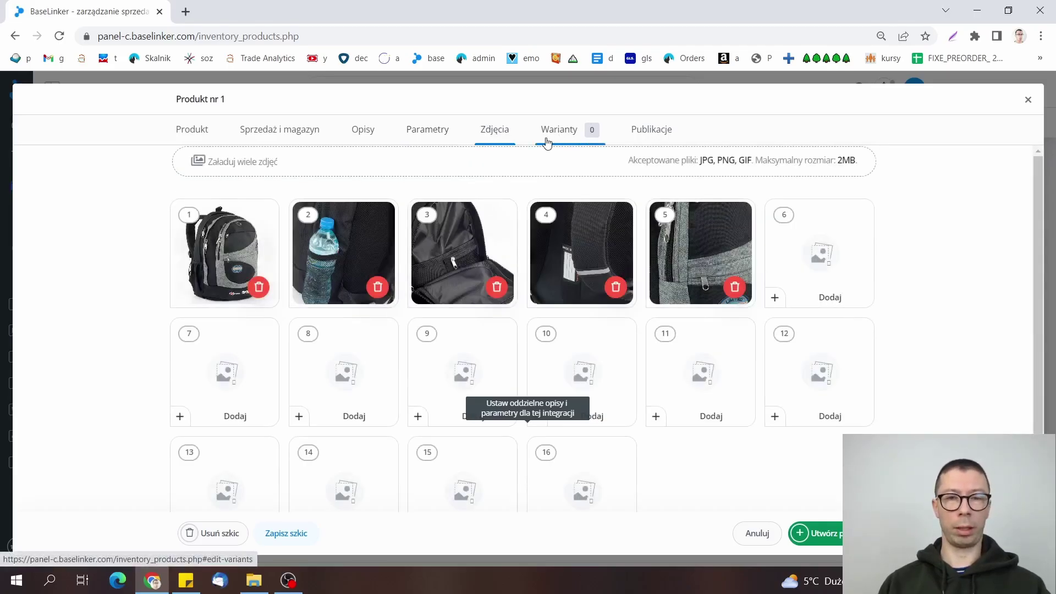
click(554, 137)
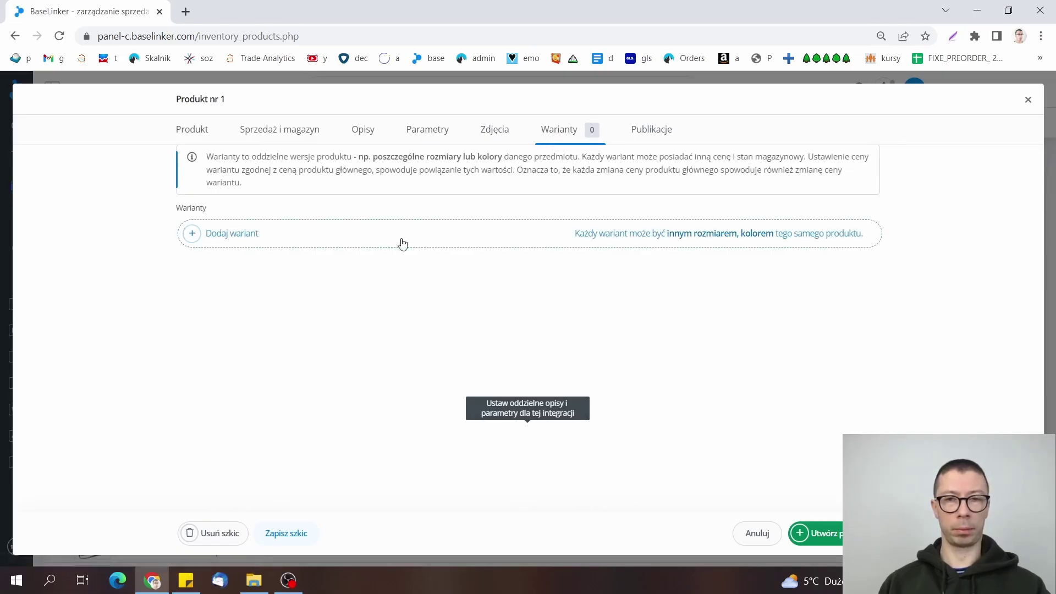
click(653, 138)
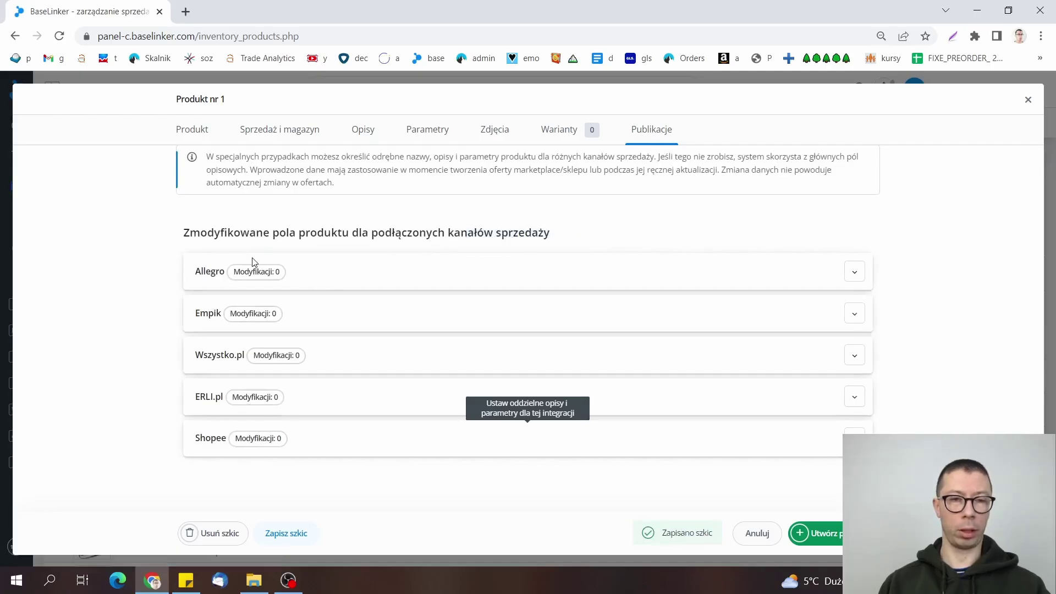
mouse_move(260, 276)
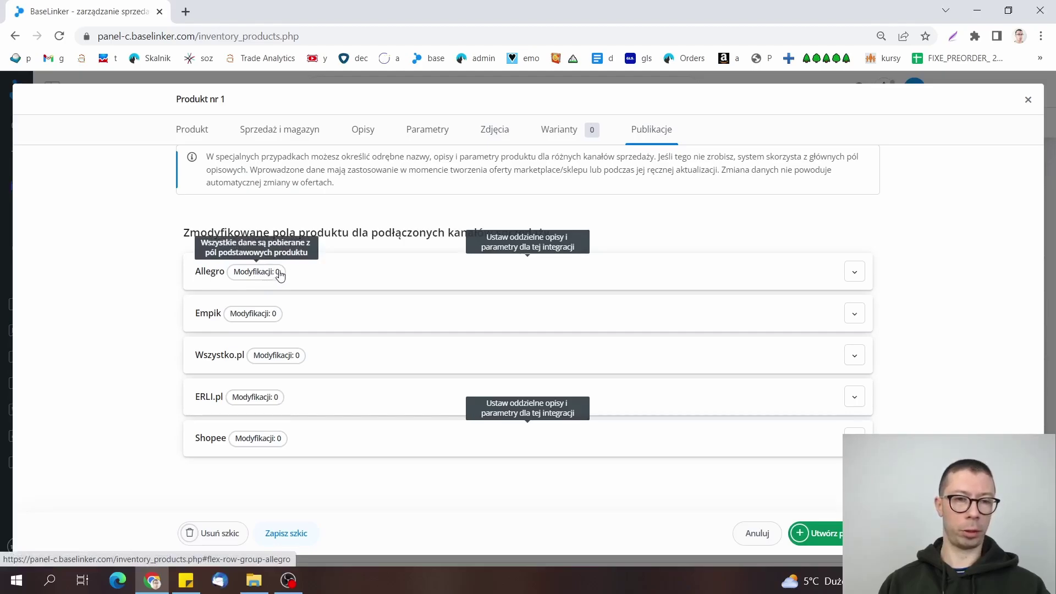
Check the Allegro-style description's heading, available text formats and specification list, and create the product.
click(374, 130)
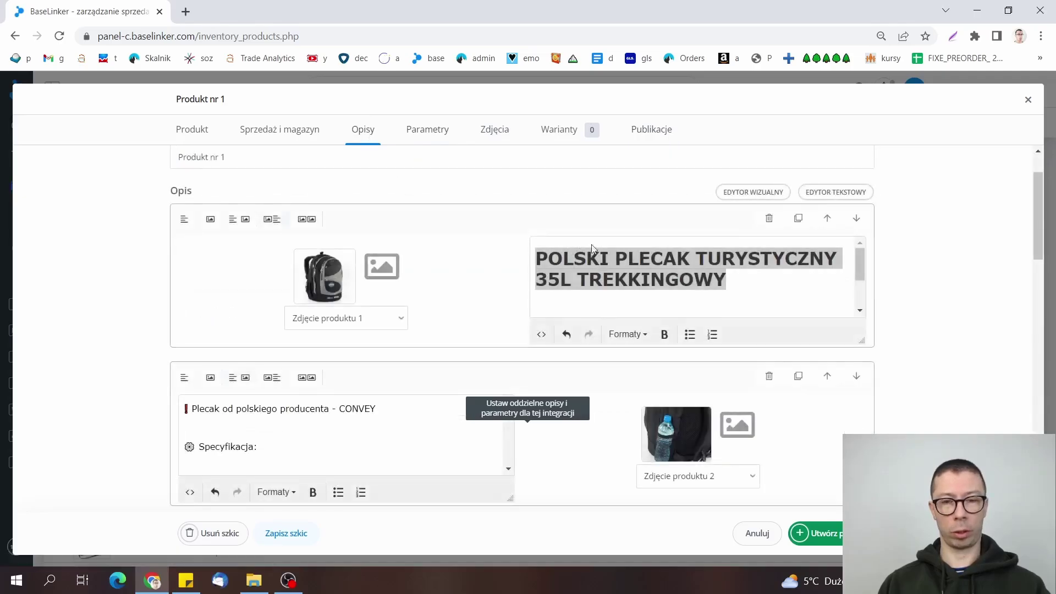
triple_click(645, 276)
click(669, 286)
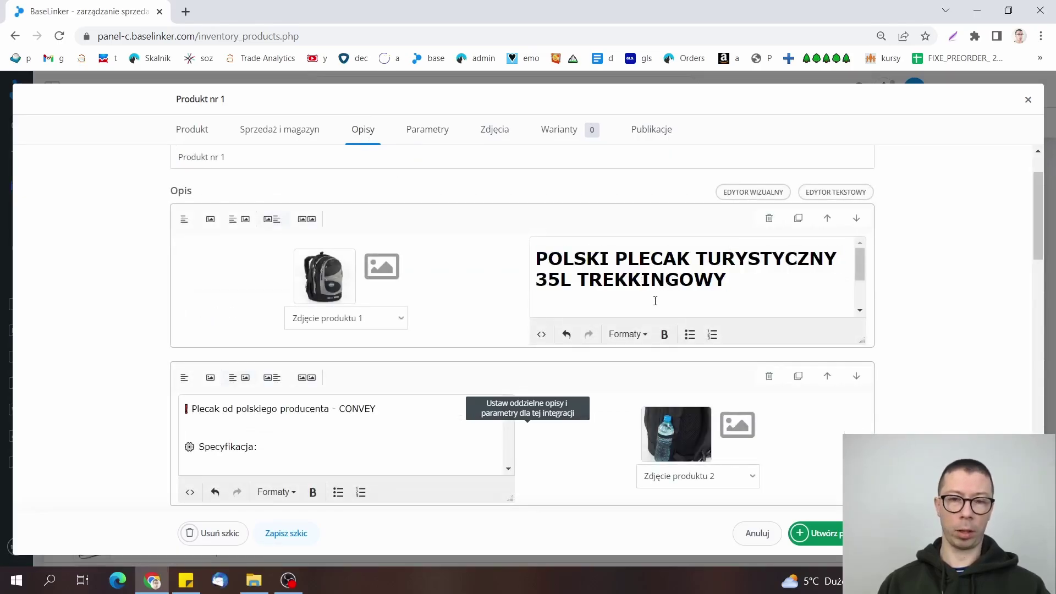
scroll(655, 301, down, 3)
click(632, 337)
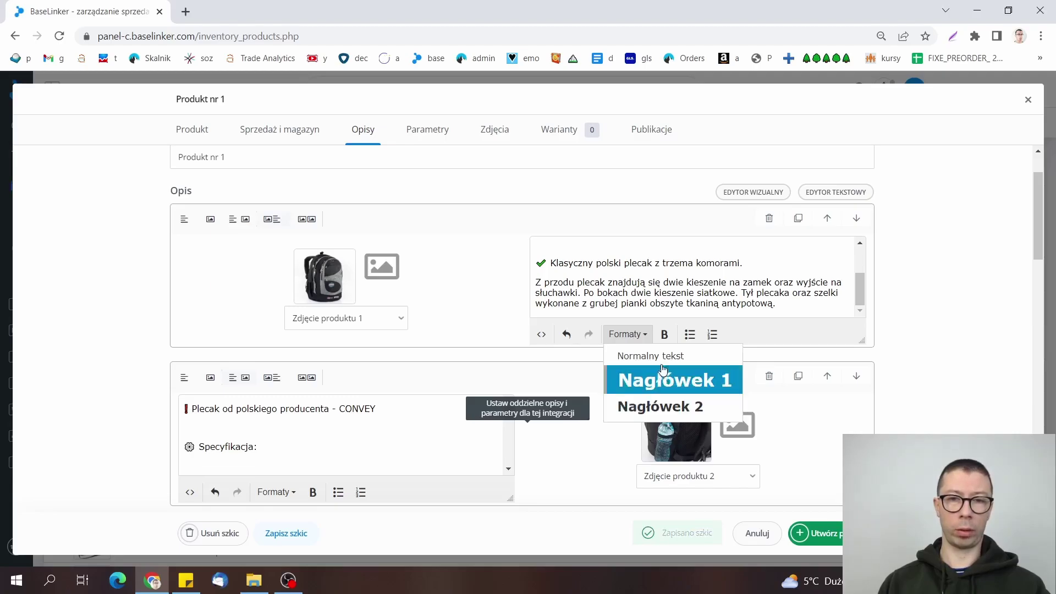
click(89, 305)
scroll(110, 300, down, 2)
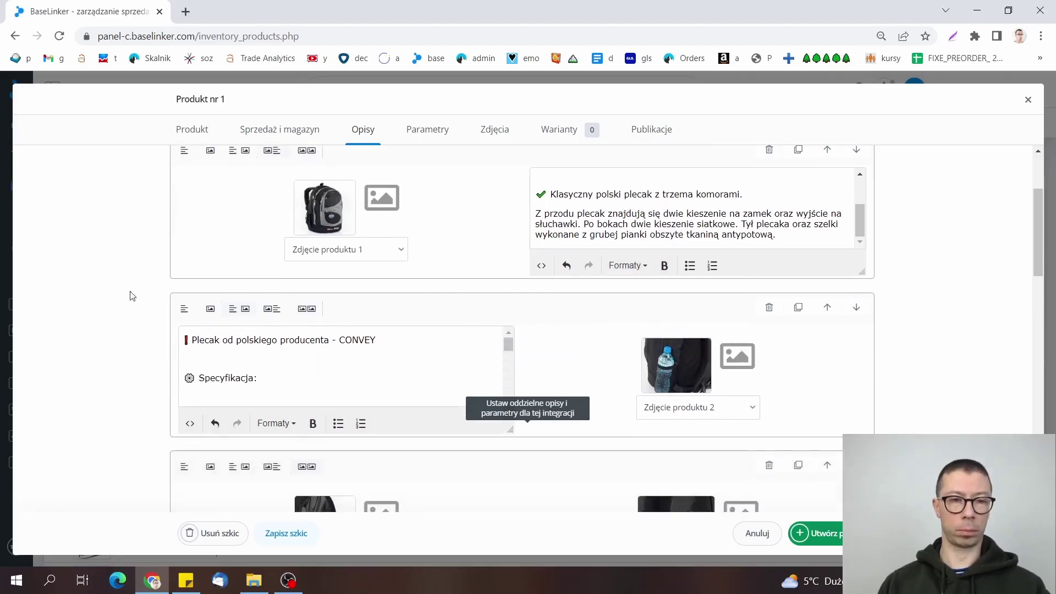
scroll(351, 345, down, 1)
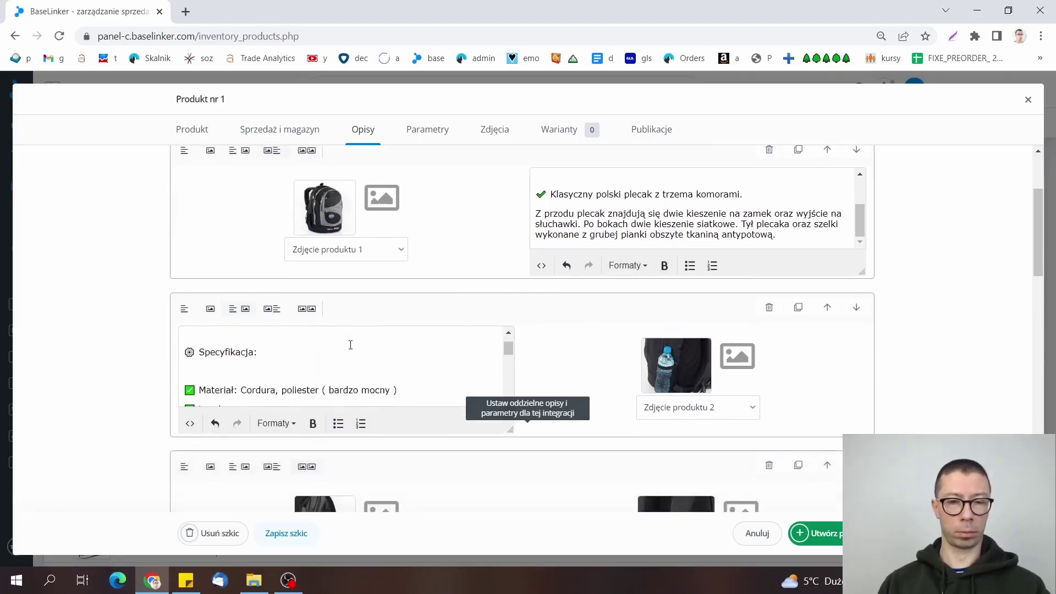
click(814, 527)
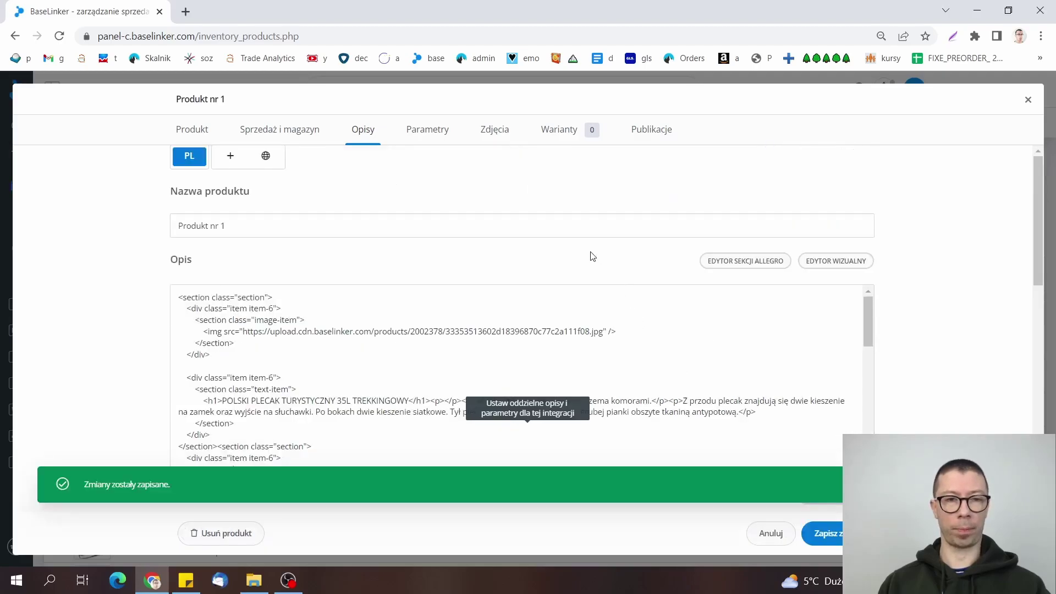